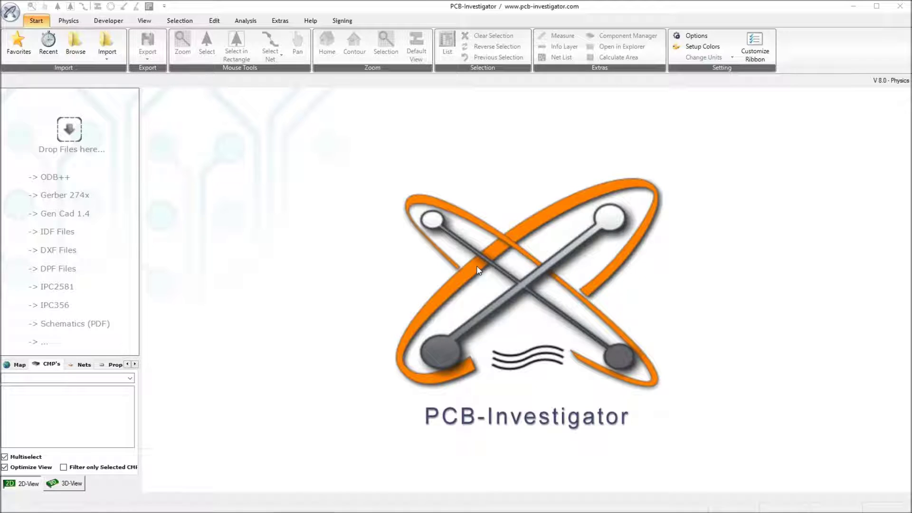
Open the physicstutorial design from the favorites and display its top and drill layers.
left_click(18, 42)
double_click(353, 202)
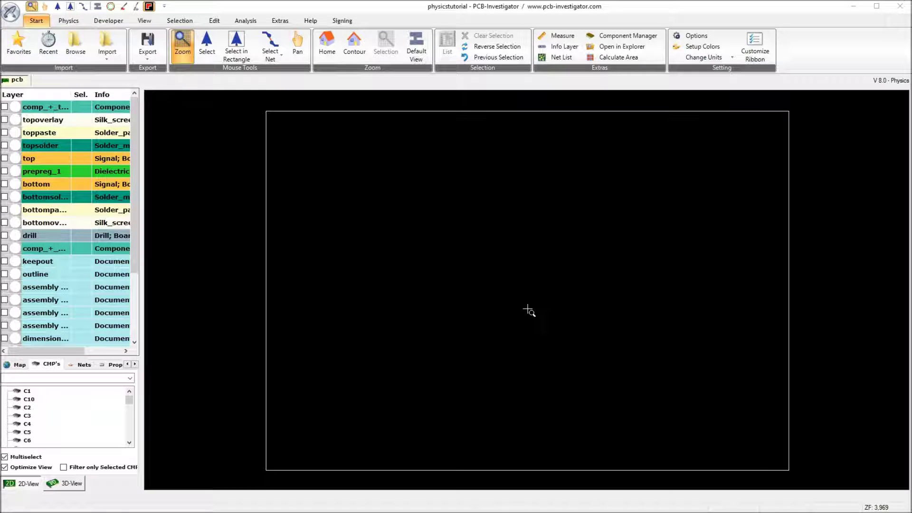
left_click(4, 158)
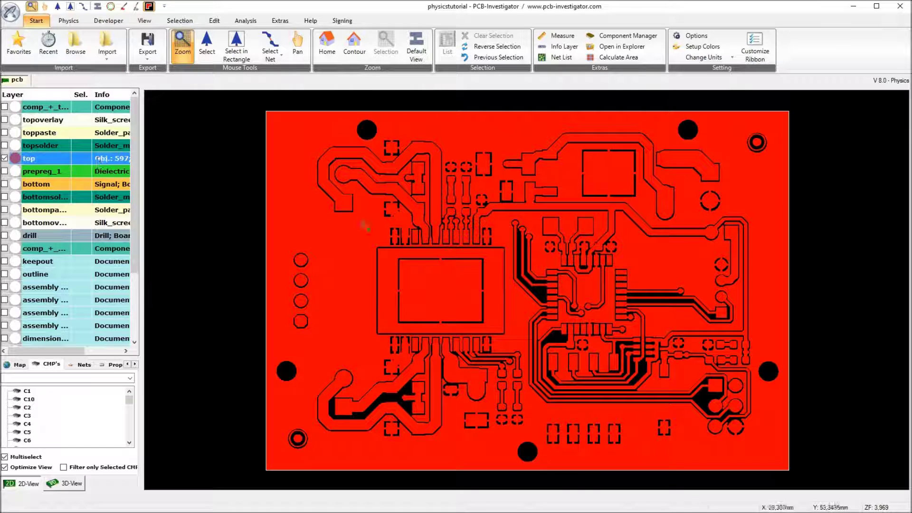
left_click(553, 297)
left_click(5, 235)
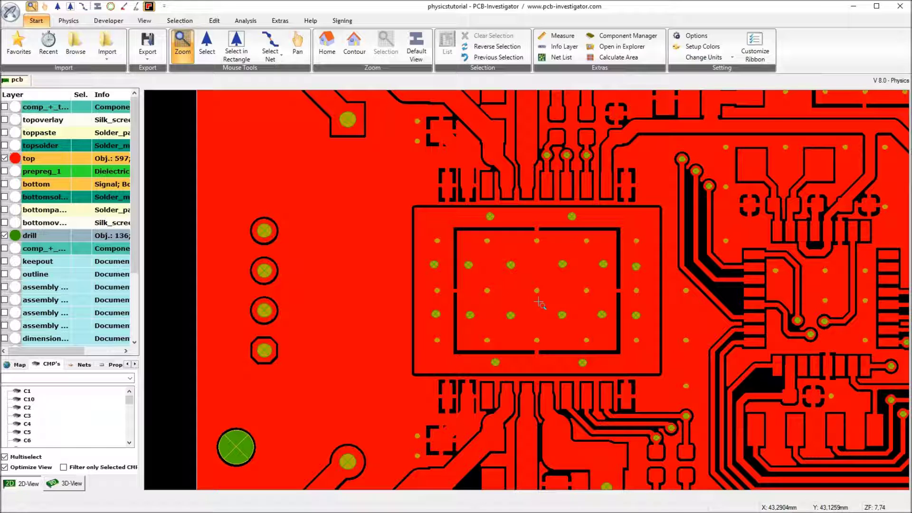
In the layer matrix, add a prepreg layer named Gap-Pad between the bottom and bottomsolder layers.
right_click(75, 202)
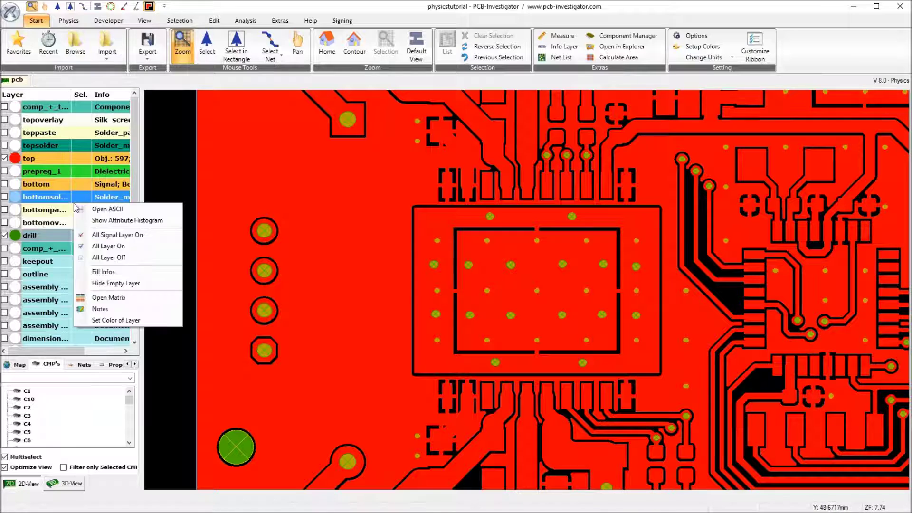
left_click(109, 297)
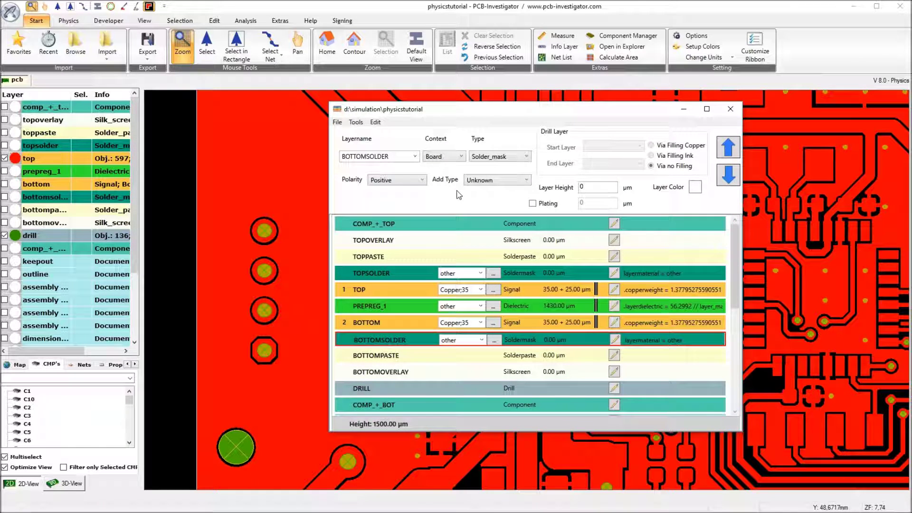
right_click(369, 342)
mouse_move(408, 348)
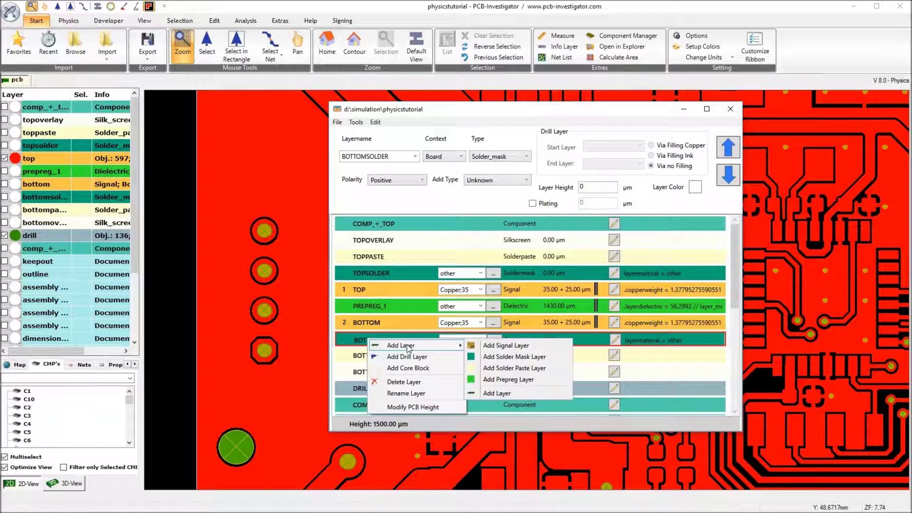
left_click(502, 380)
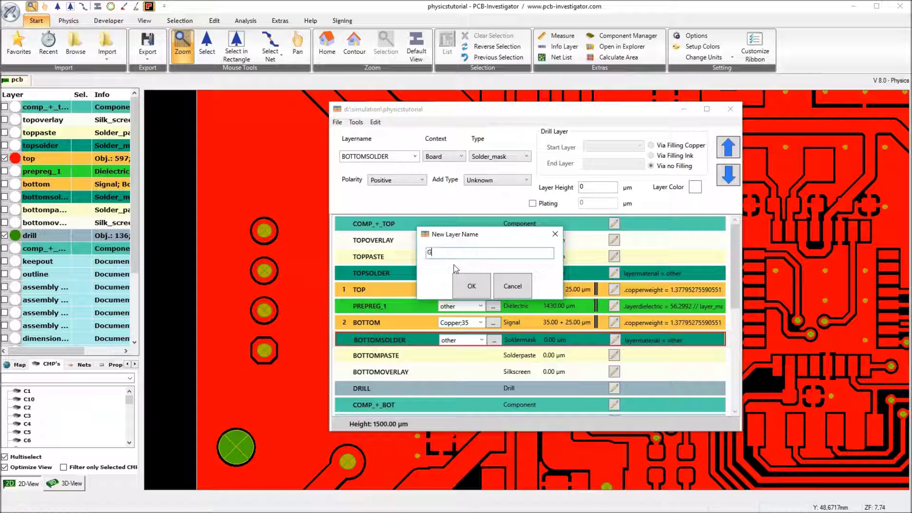
type("Gap-Pad")
left_click(477, 288)
Add another prepreg layer named Alu between the gap-pad and bottomsolder layers.
right_click(388, 356)
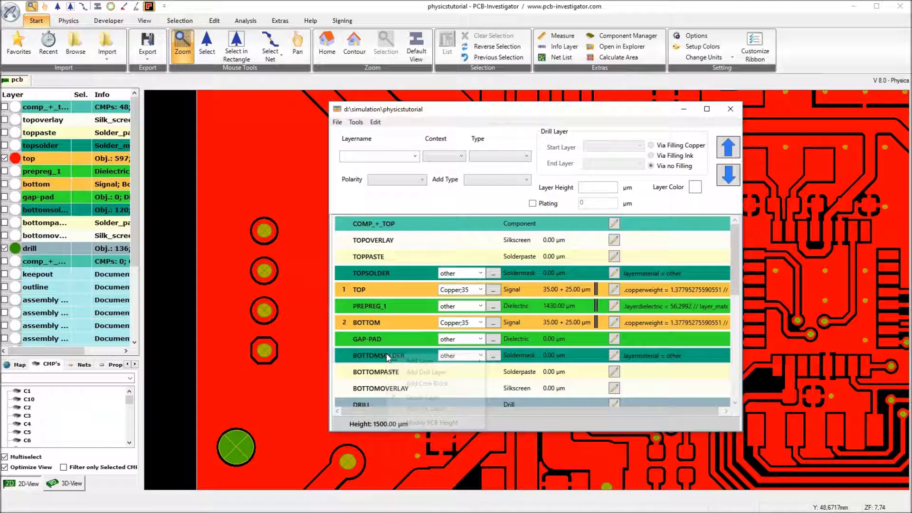
mouse_move(413, 365)
left_click(527, 394)
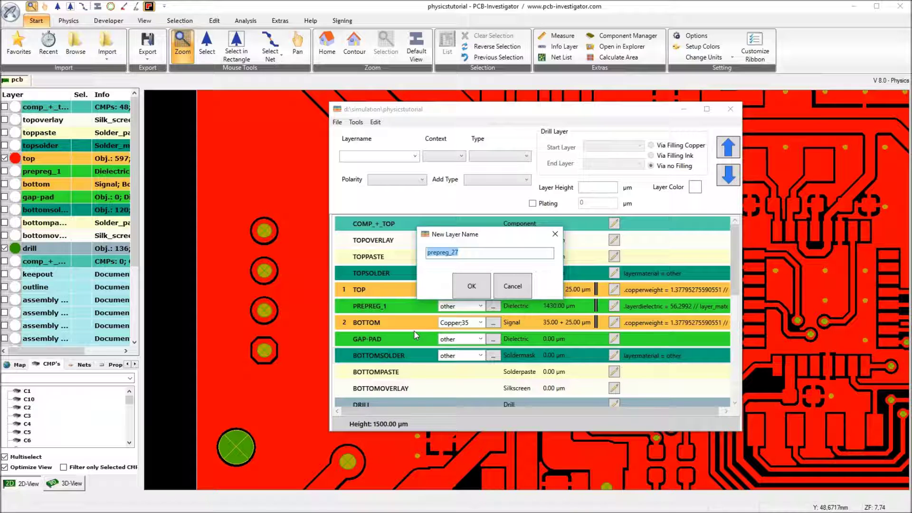
type("Alu")
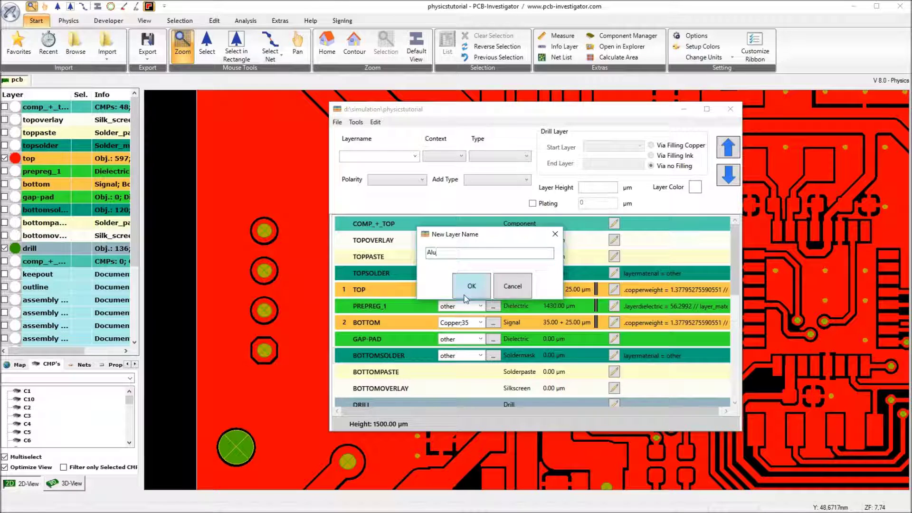
key("Return")
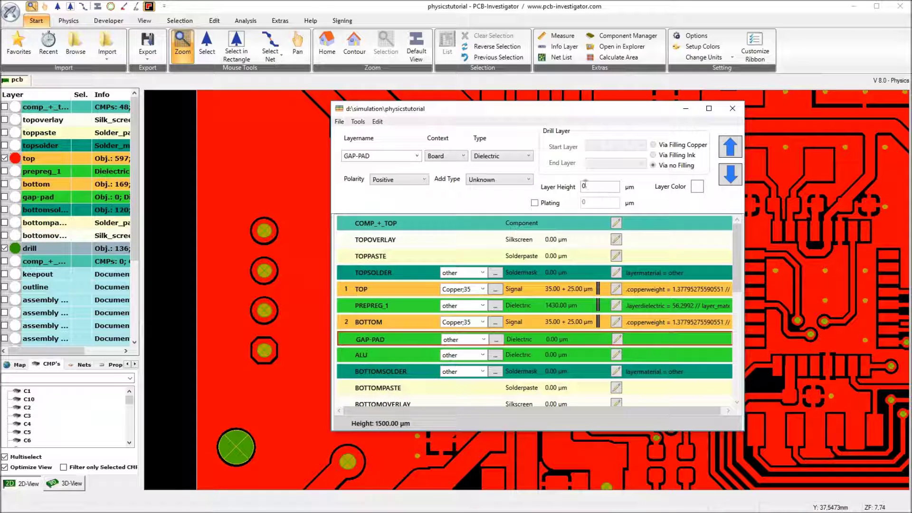
Set the layer height of GAP-PAD to 500 µm and of ALU to 2000 µm.
left_click(594, 186)
type("500")
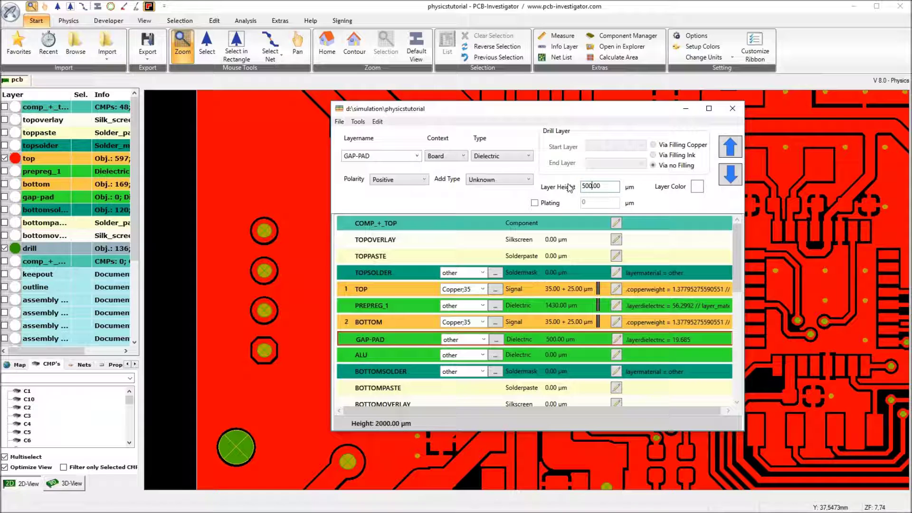
left_click(563, 355)
left_click(593, 186)
type("200")
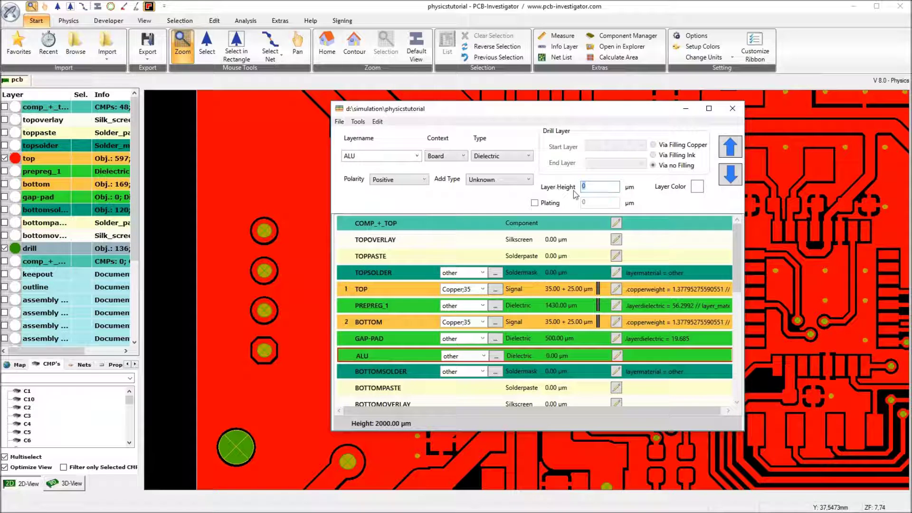
type("0")
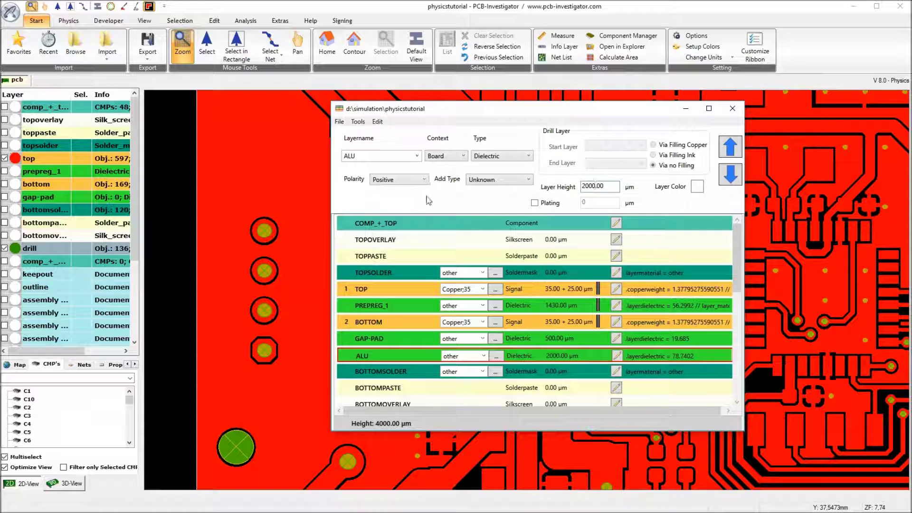
Save the changes to the layer matrix.
left_click(339, 122)
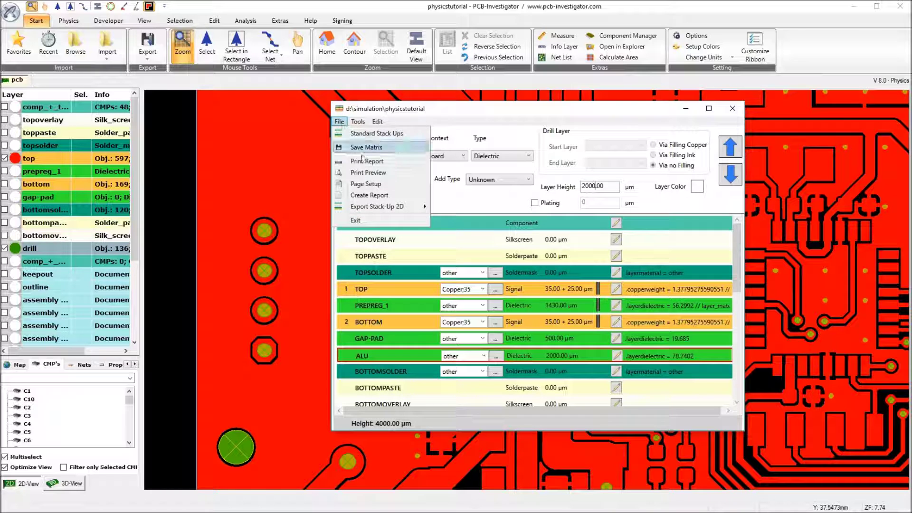
left_click(364, 148)
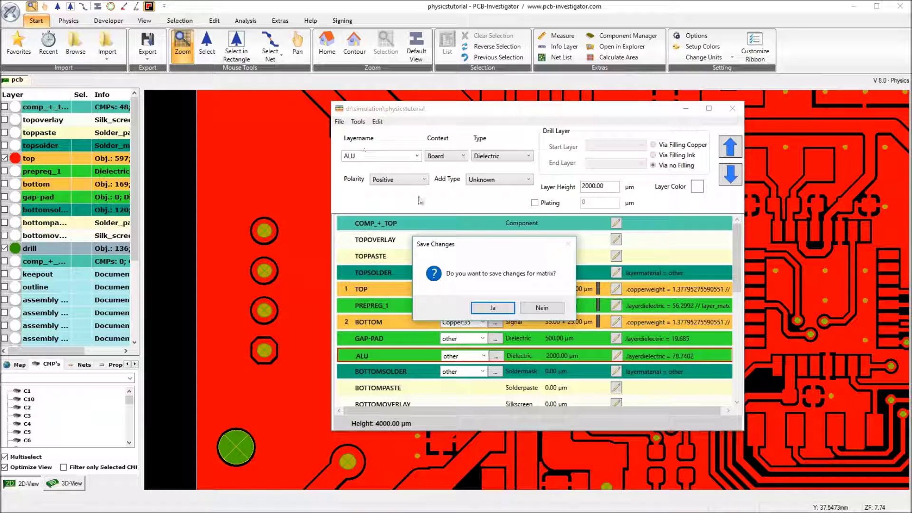
left_click(493, 309)
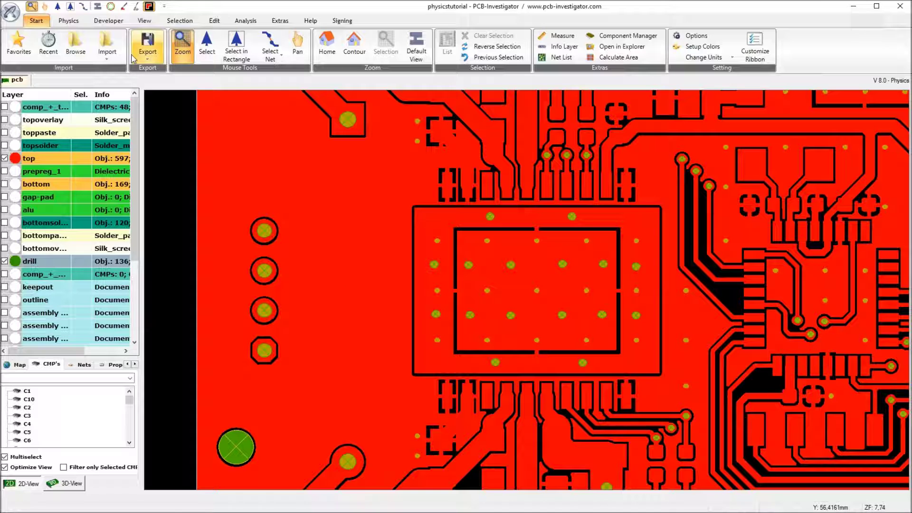
Open the physics simulation setup and name the project Tutorial5.
left_click(68, 24)
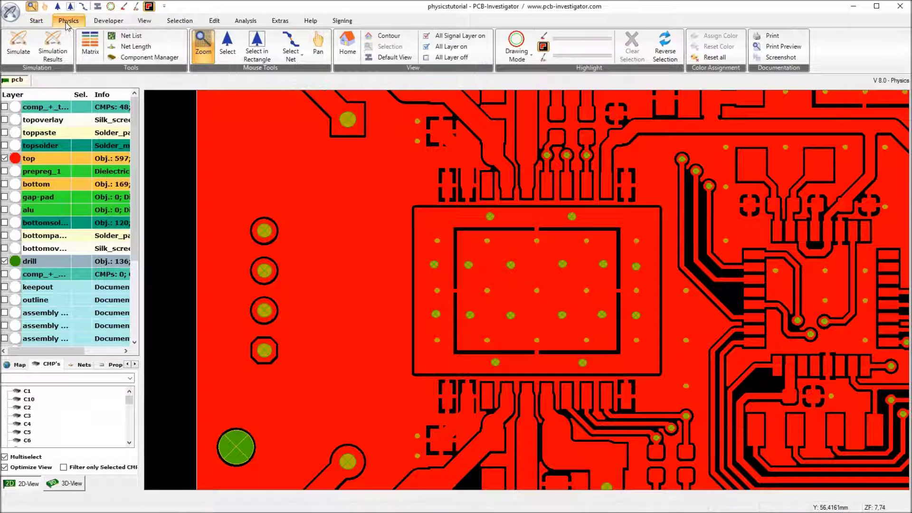
left_click(19, 45)
left_click_drag(112, 22, 397, 146)
left_click(542, 253)
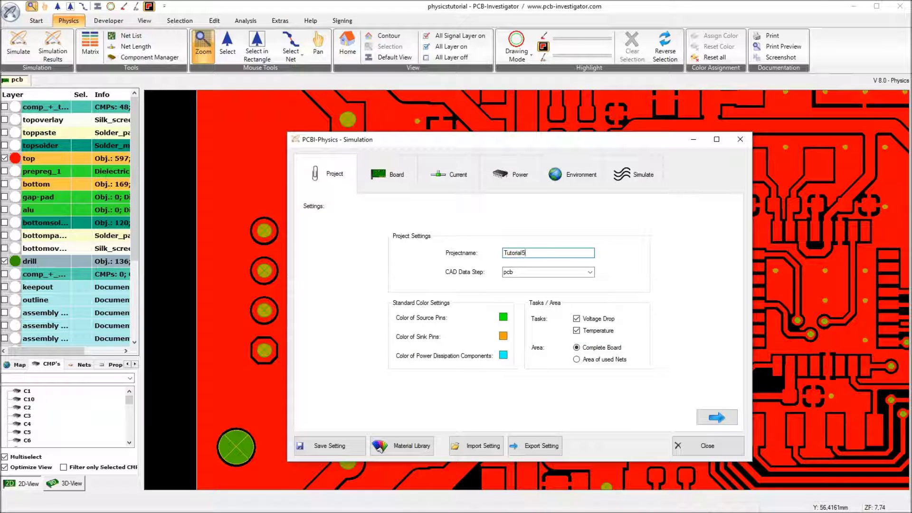
From the simulation's board settings, copy Gap Pad 1500 from the global material library to the local design materials.
left_click(403, 175)
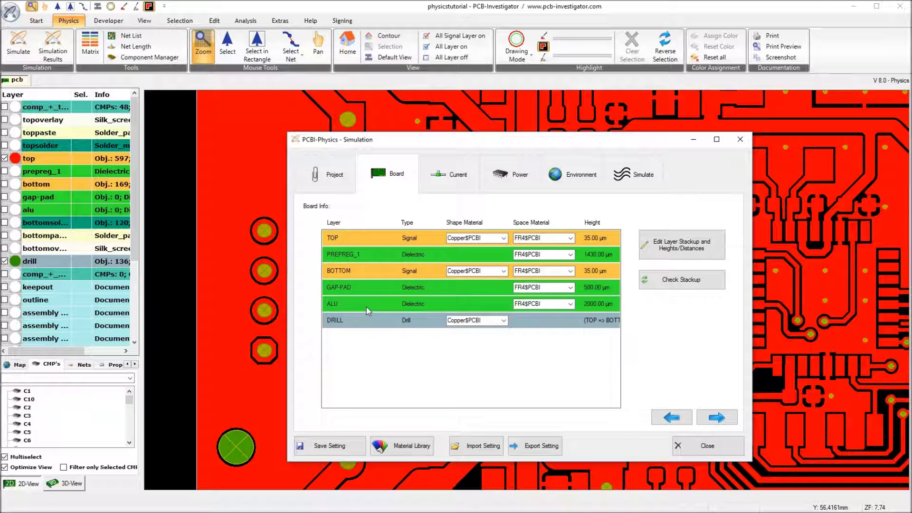
left_click(414, 446)
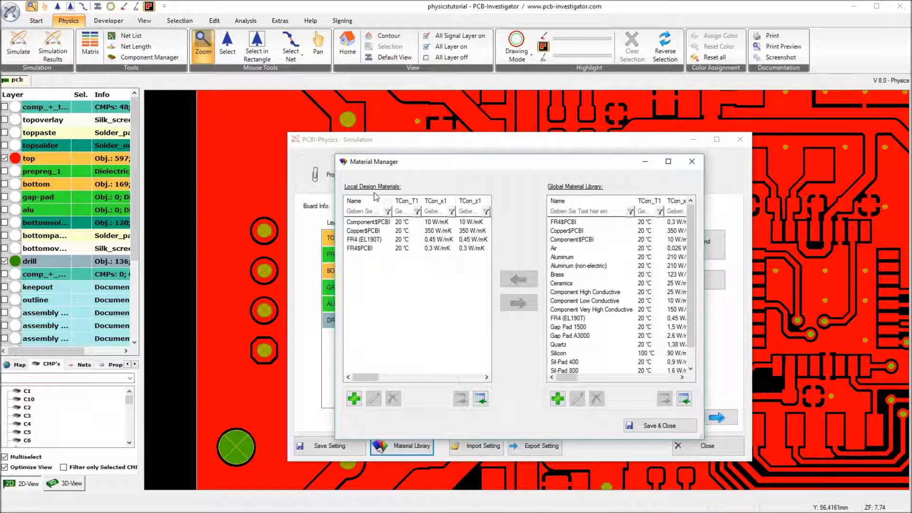
scroll(694, 309, "down", 1)
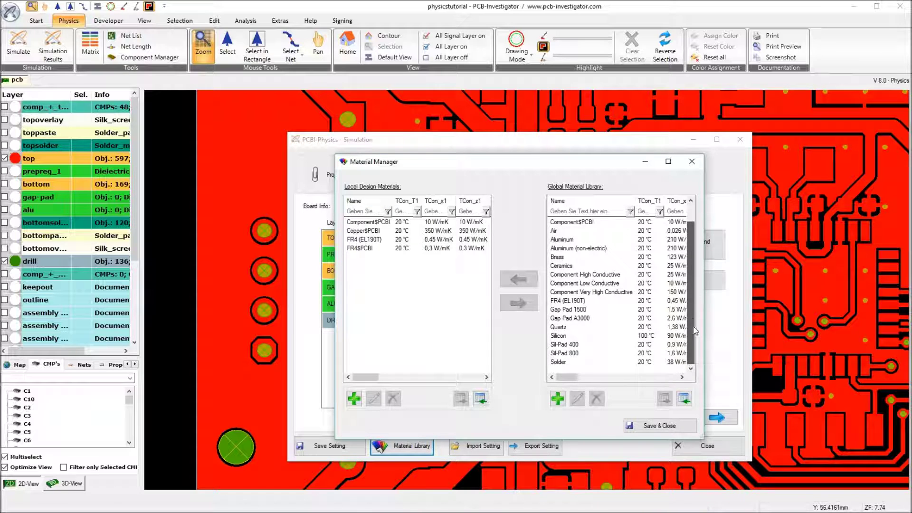
scroll(693, 308, "up", 1)
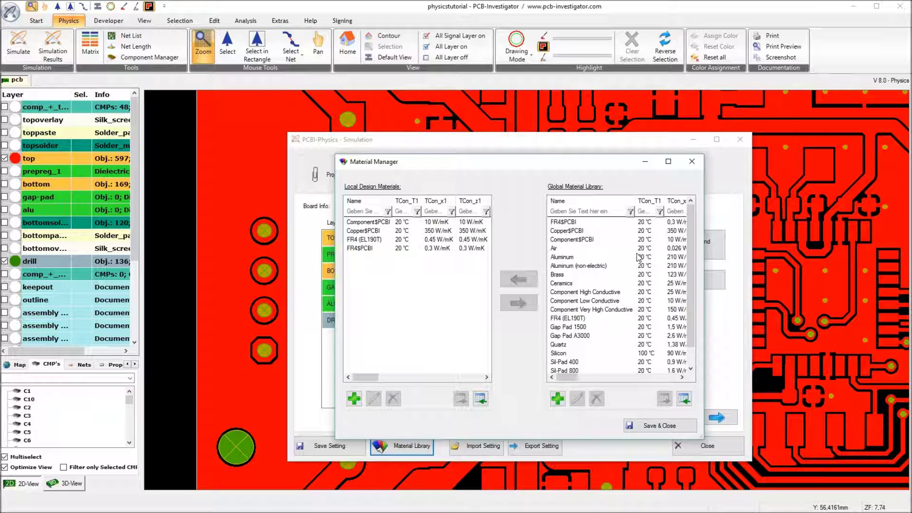
scroll(693, 329, "down", 1)
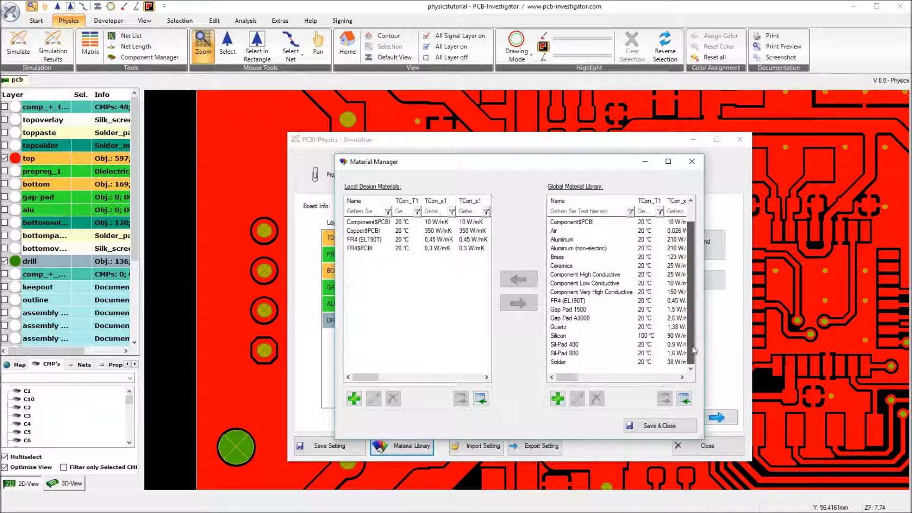
left_click(584, 309)
left_click(519, 279)
Copy Aluminum from the global library to the local design materials and close the Material Manager.
scroll(603, 280, "up", 1)
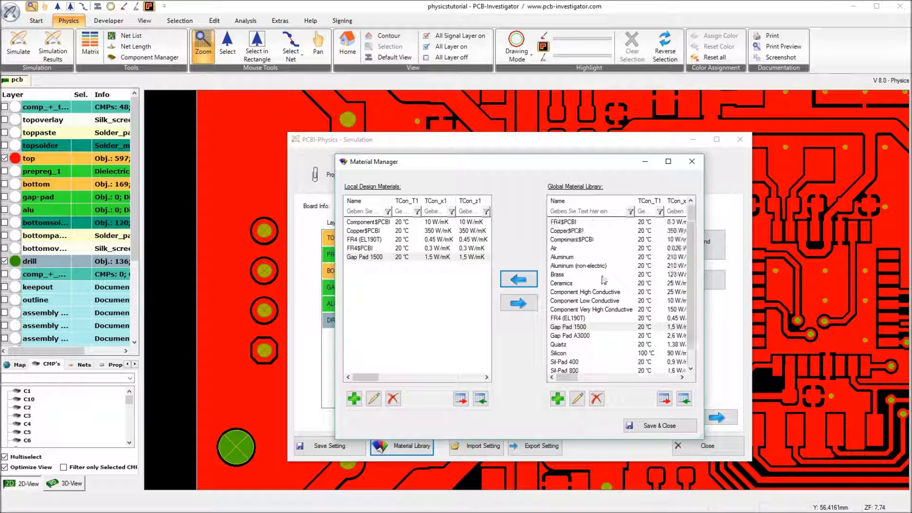
left_click(570, 257)
left_click(517, 281)
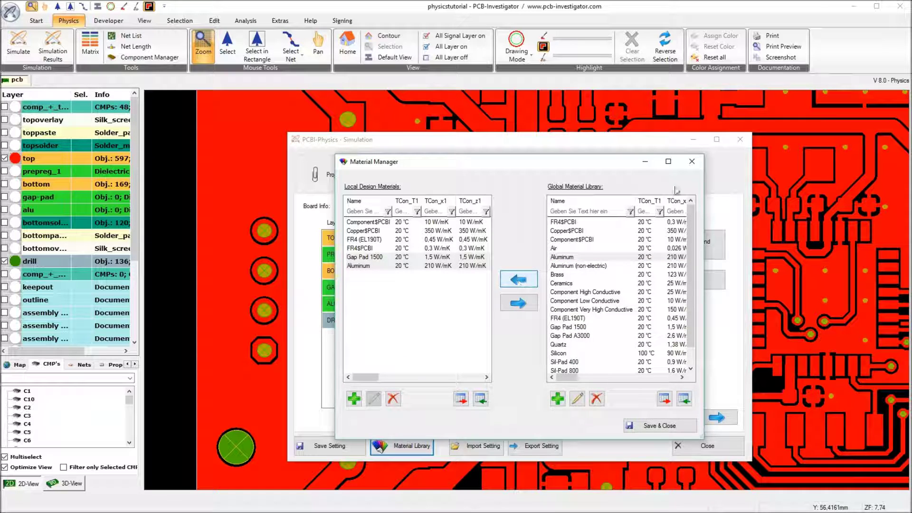
left_click(691, 162)
left_click(510, 311)
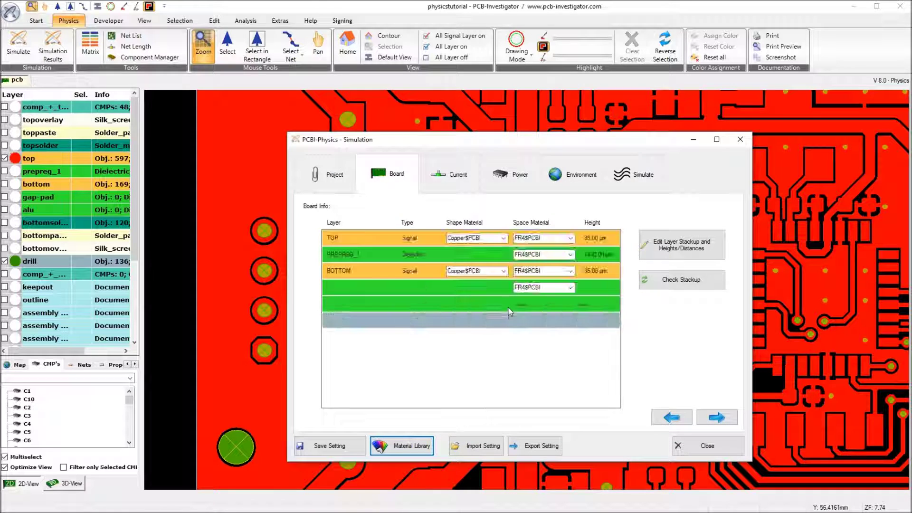
Assign Gap Pad 1500 as the space material of the GAP-PAD layer and Aluminum to the ALU layer.
left_click(569, 289)
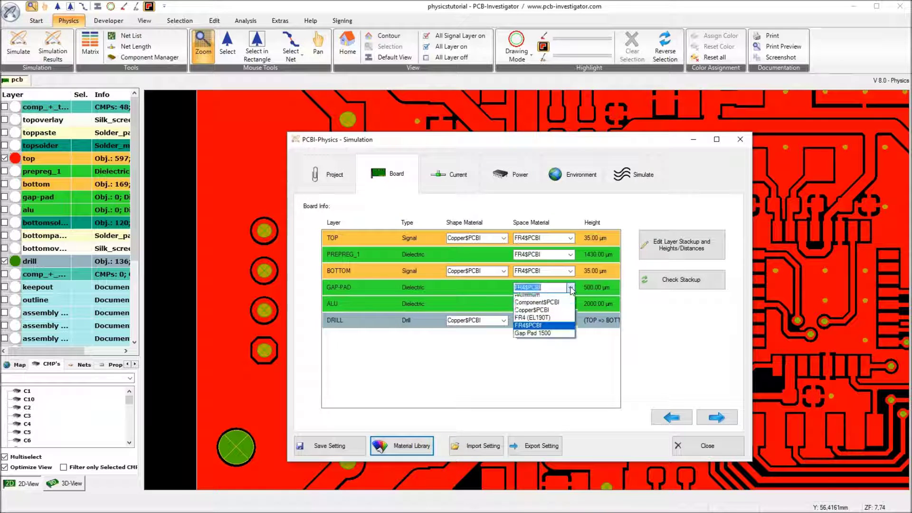
left_click(554, 335)
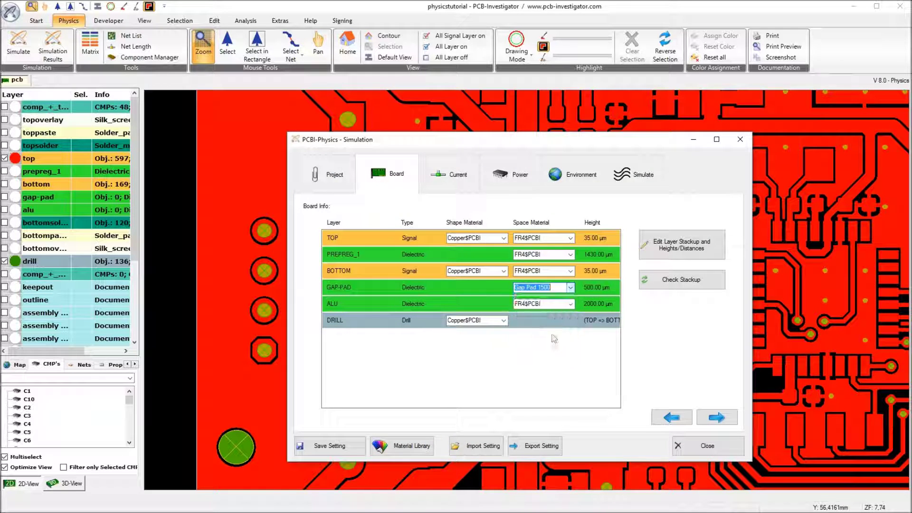
left_click(569, 304)
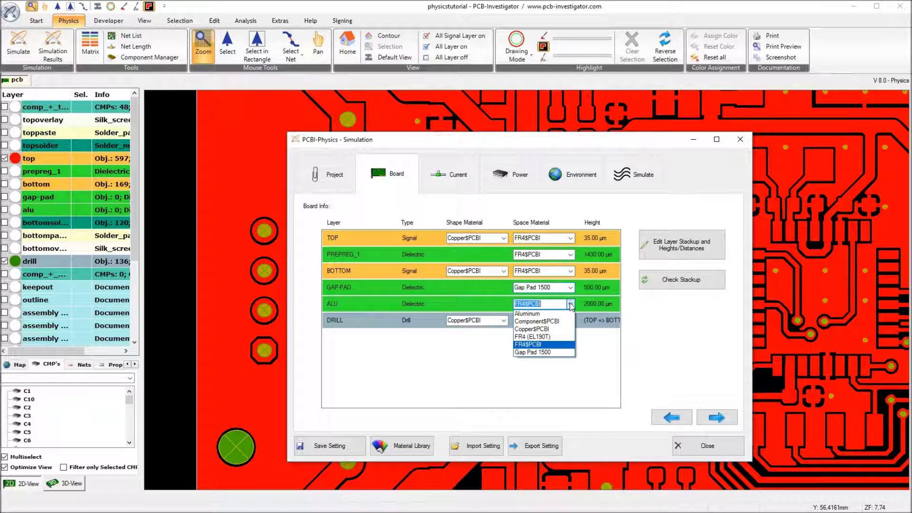
left_click(551, 314)
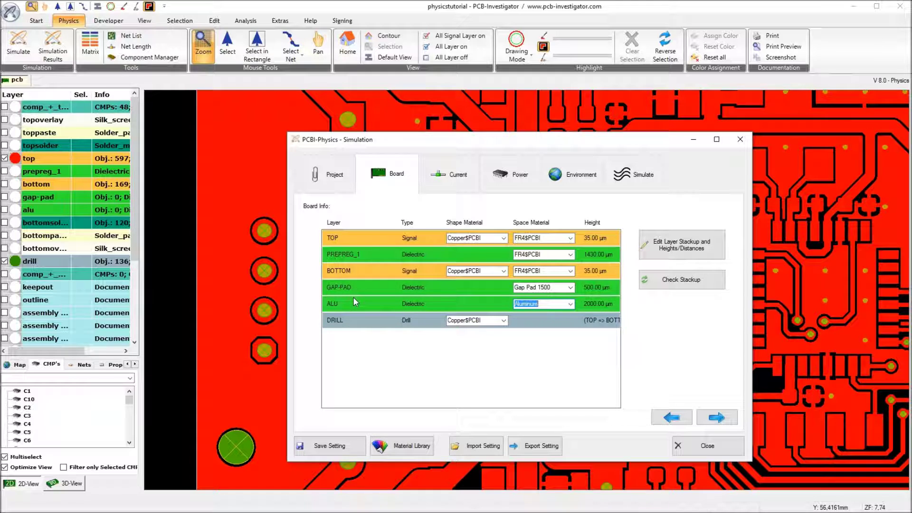
Review the simulation's current sources and sinks, the components' power dissipation list and the environment settings.
left_click(457, 177)
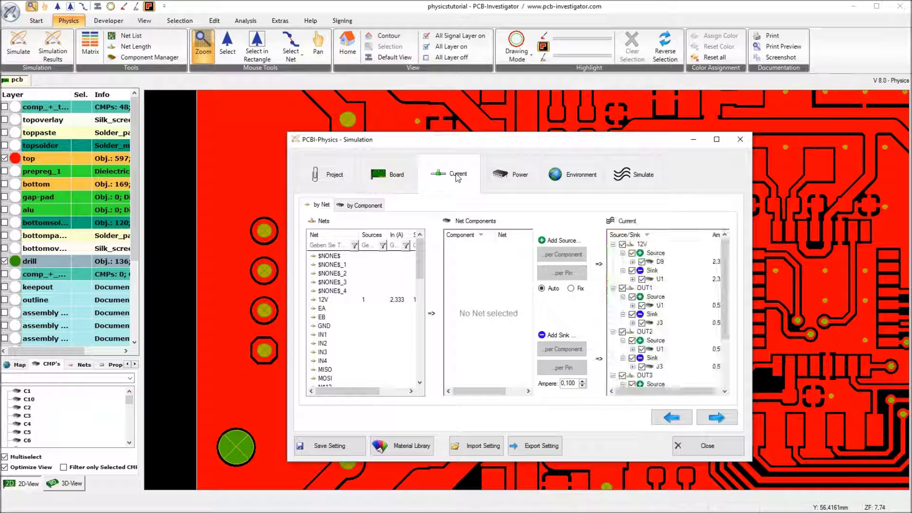
left_click(510, 174)
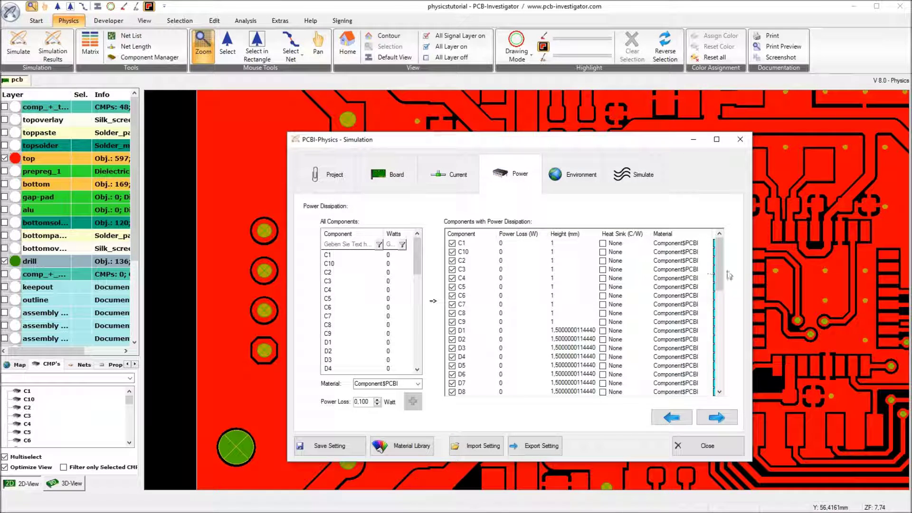
left_click_drag(718, 252, 737, 368)
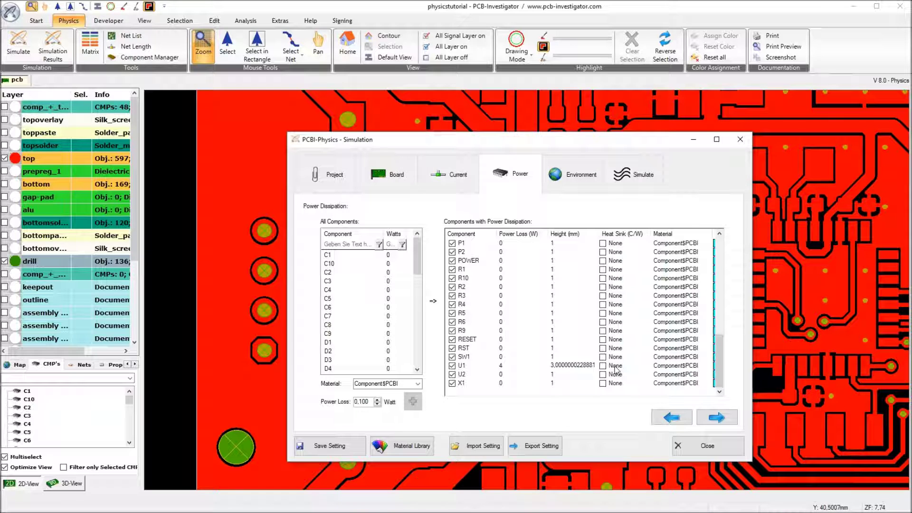
left_click_drag(717, 362, 712, 255)
left_click(576, 174)
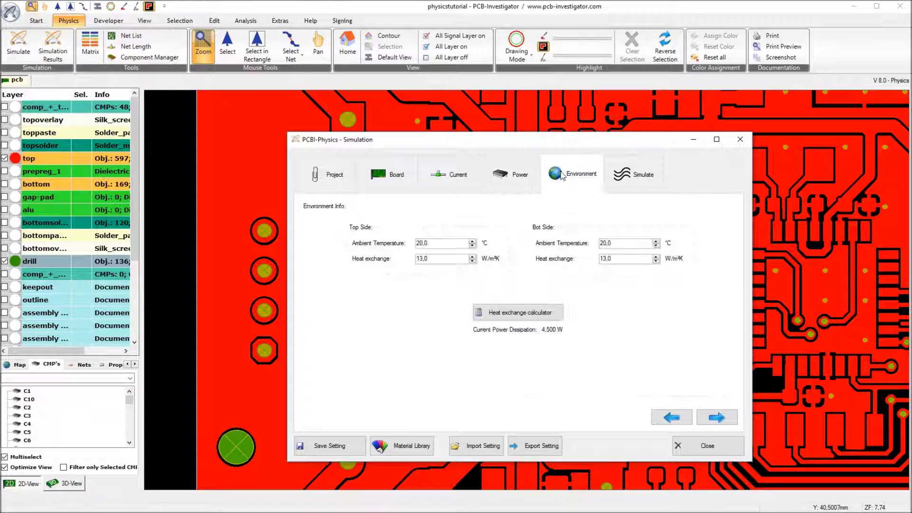
Run the simulation with Fine raster, Standard accuracy and reliance on net information, and close its status report when finished.
left_click(640, 183)
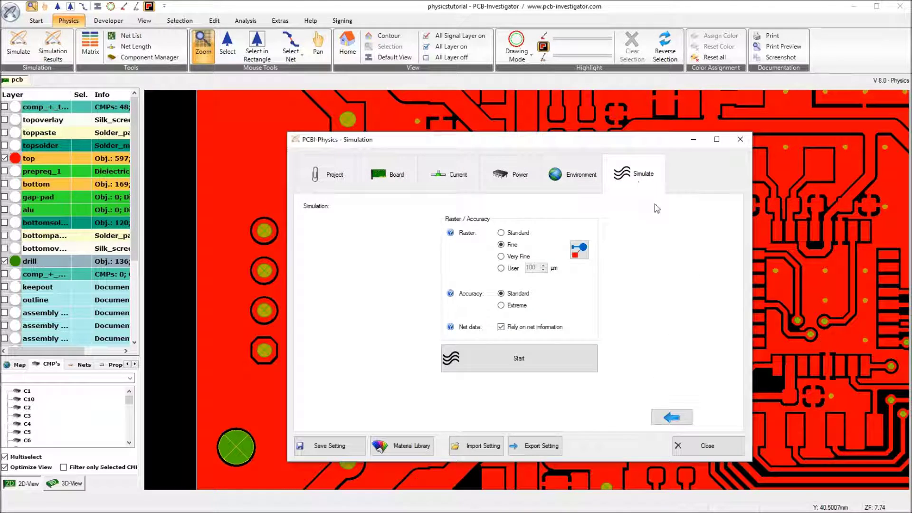
left_click(517, 360)
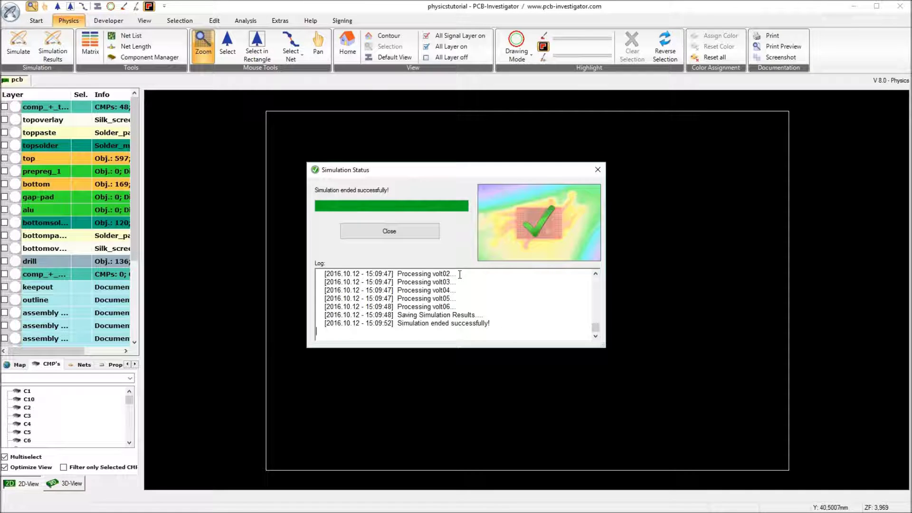
left_click(395, 233)
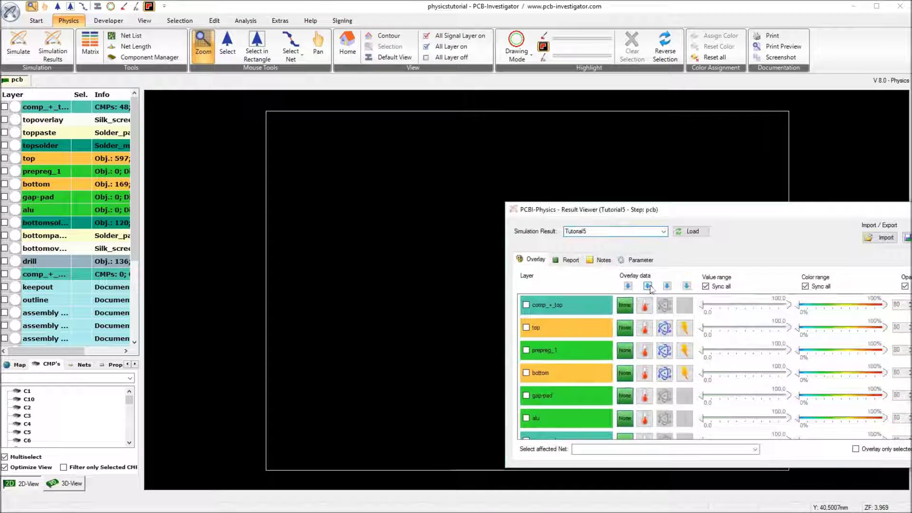
Turn on the temperature overlay for all layers and show the top layer's heat distribution, keeping the Result Viewer clear of the board.
left_click(551, 328)
left_click_drag(612, 213, 699, 260)
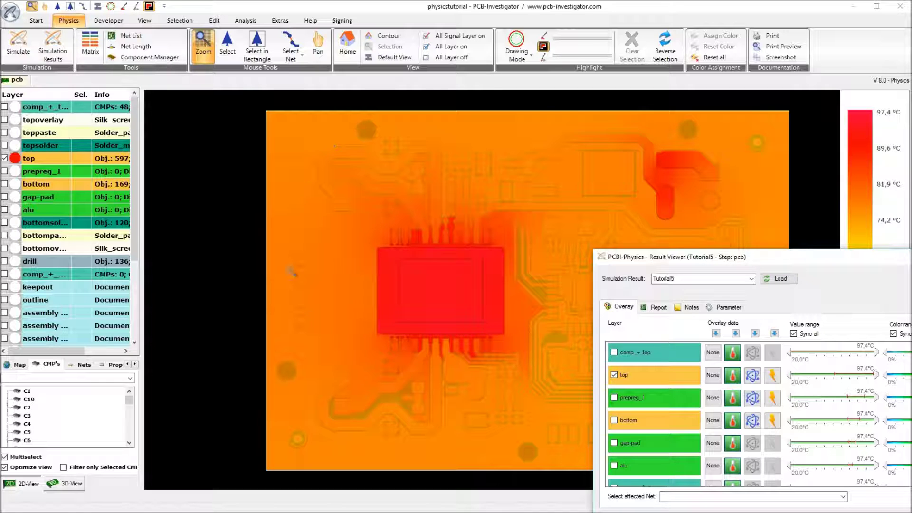
mouse_move(837, 378)
left_click_drag(715, 258, 682, 464)
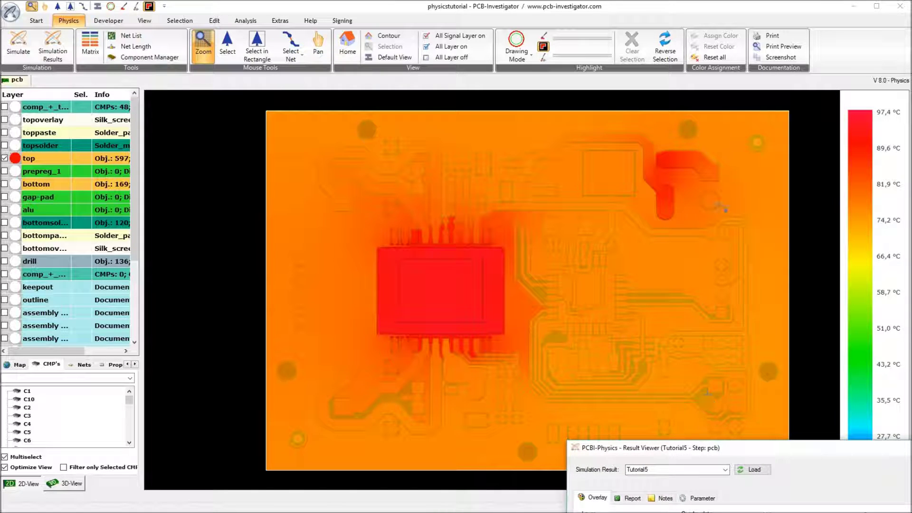
left_click_drag(706, 442, 712, 290)
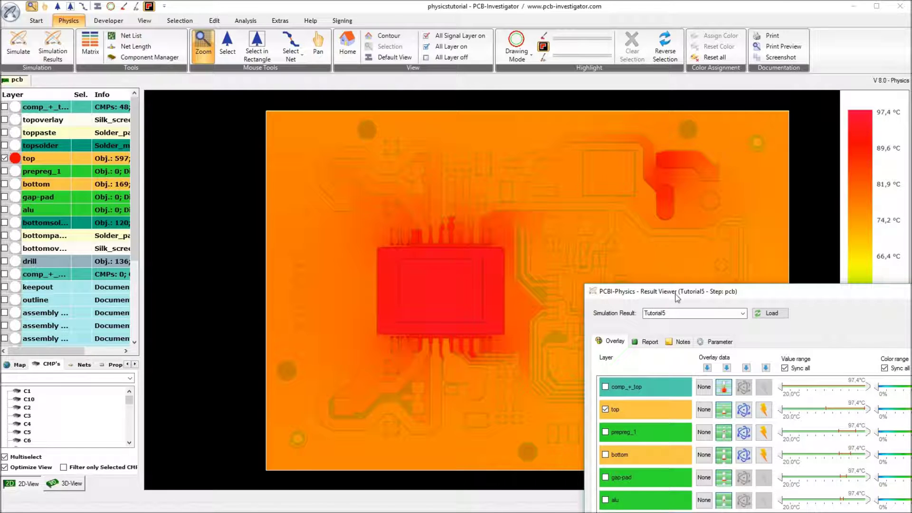
left_click_drag(677, 297, 688, 246)
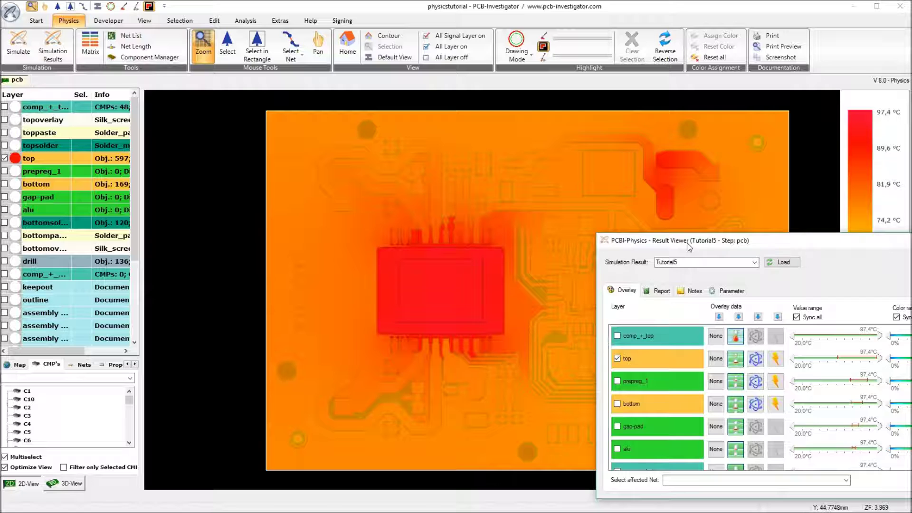
Compare the temperature overlays of the bottom and alu layers, then return to the top layer.
left_click(664, 404)
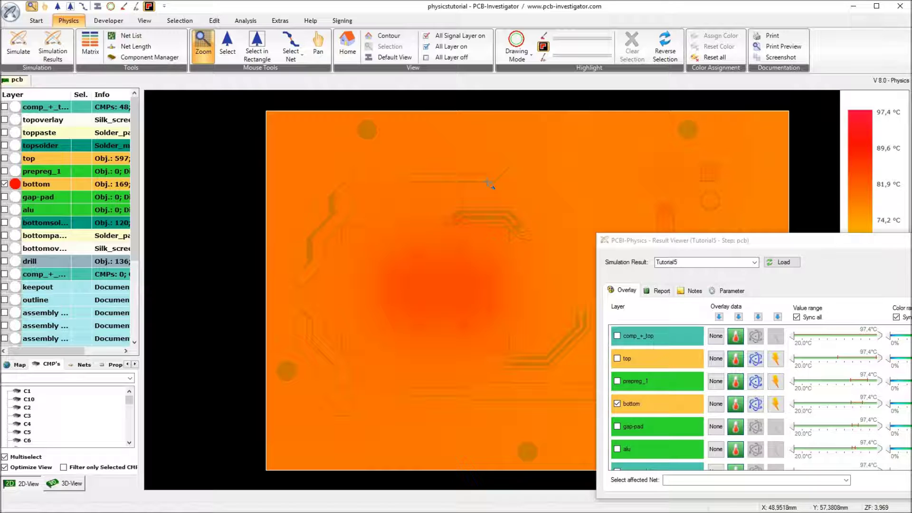
left_click(855, 384)
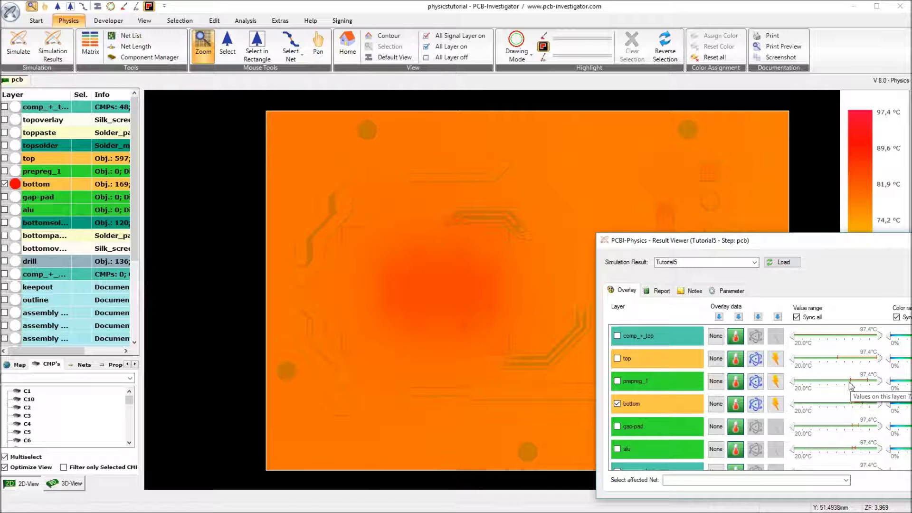
left_click(669, 448)
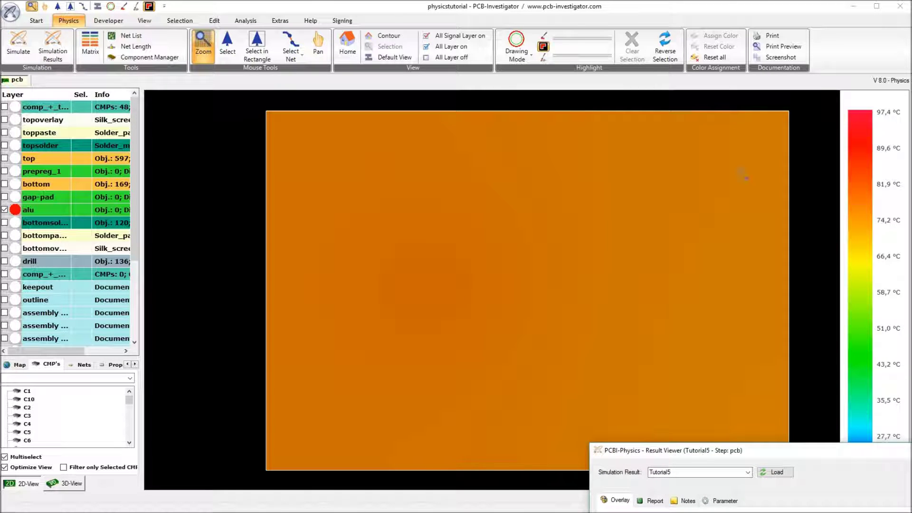
left_click_drag(760, 451, 717, 199)
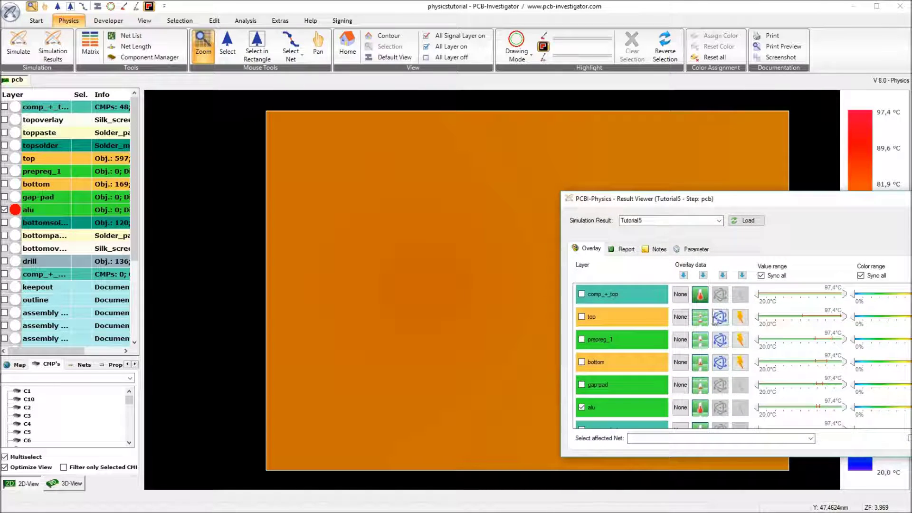
left_click(616, 321)
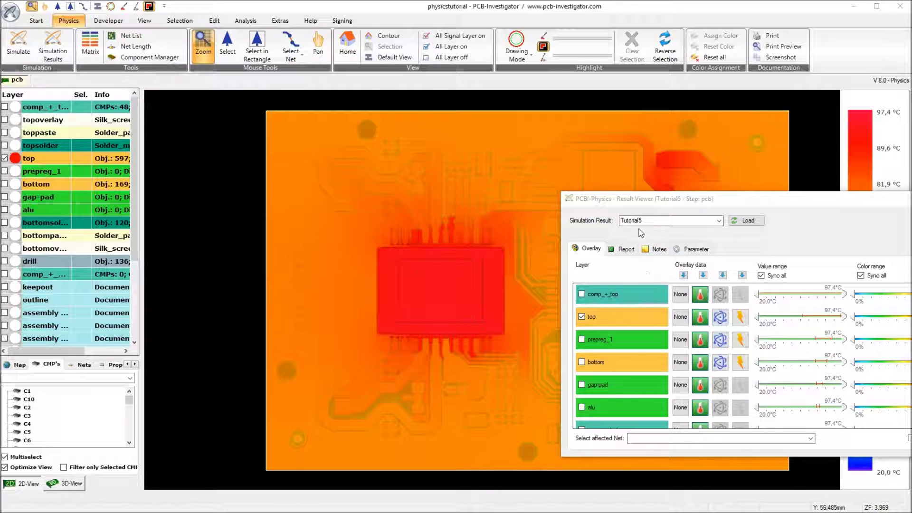
Load the saved simulation notes and update the values of all of them from the current result.
left_click(658, 248)
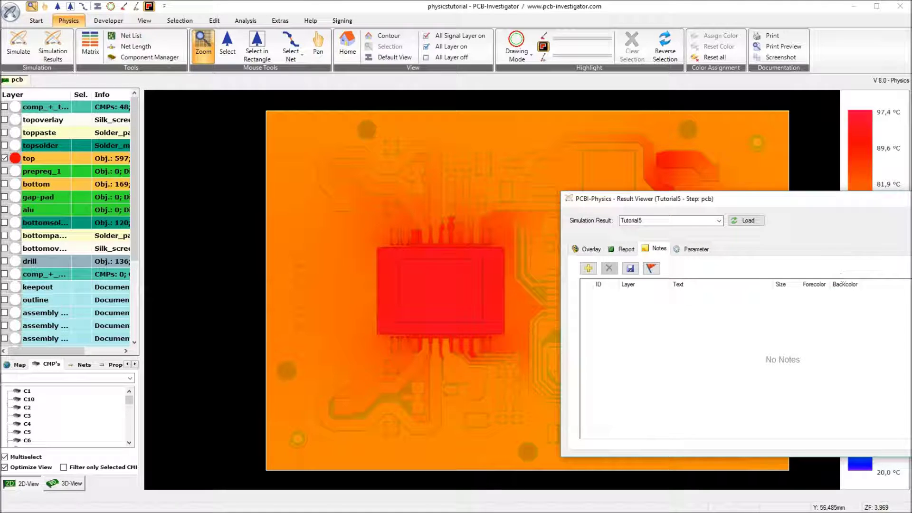
double_click(673, 292)
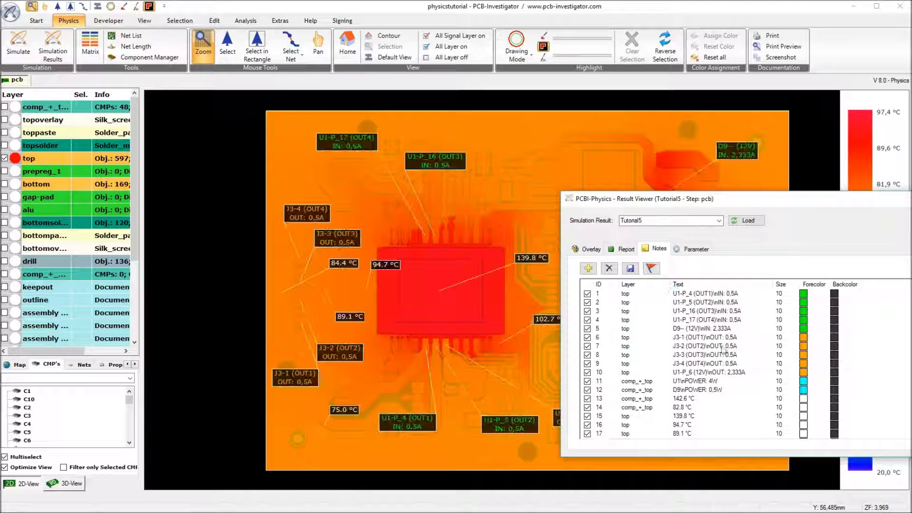
left_click(873, 337)
key("ctrl+a")
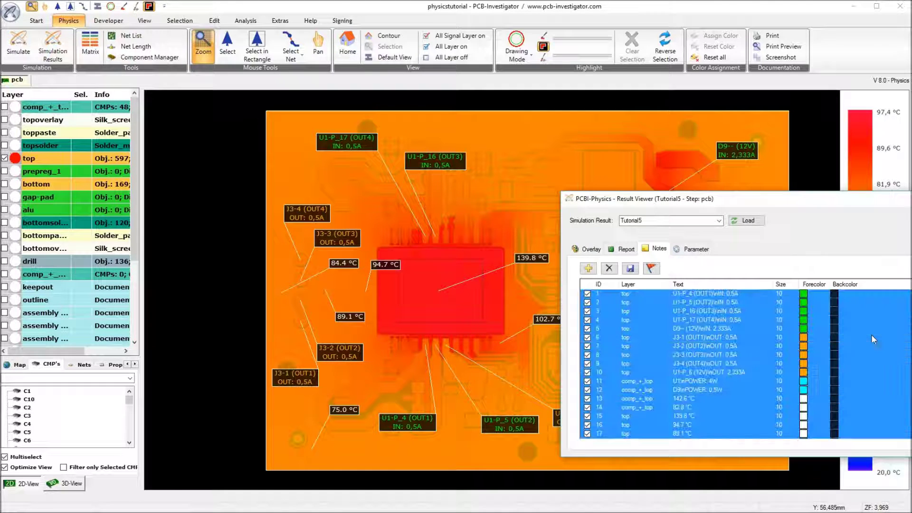
right_click(722, 339)
left_click(752, 381)
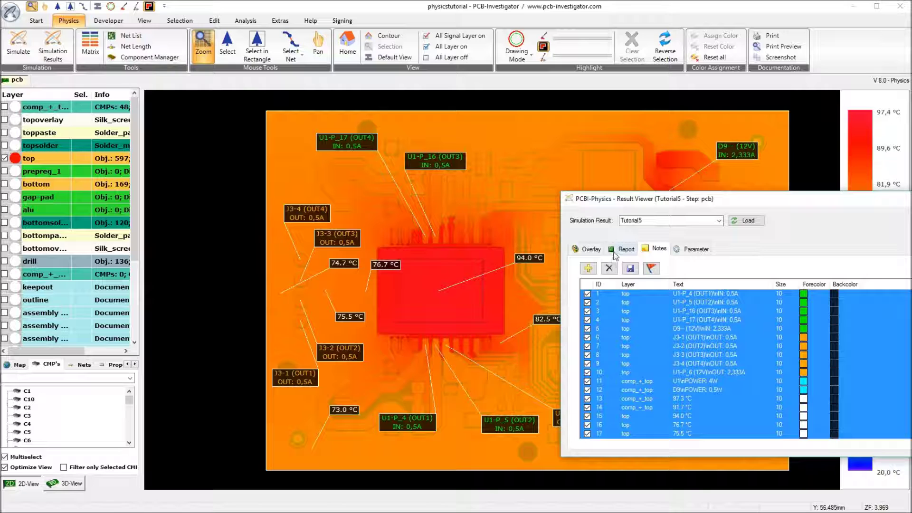
Set the 100% value of the overlay's color range to 142,6 °C.
left_click(591, 249)
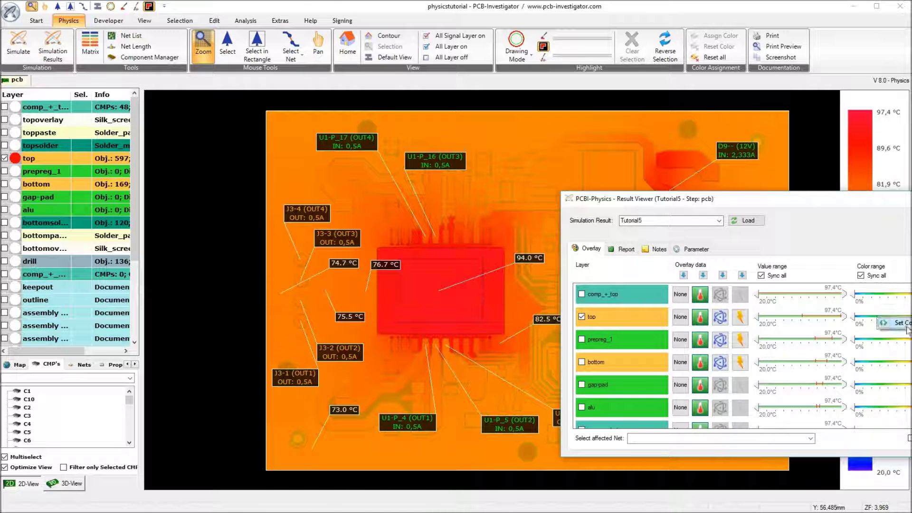
double_click(908, 328)
left_click_drag(780, 327, 754, 326)
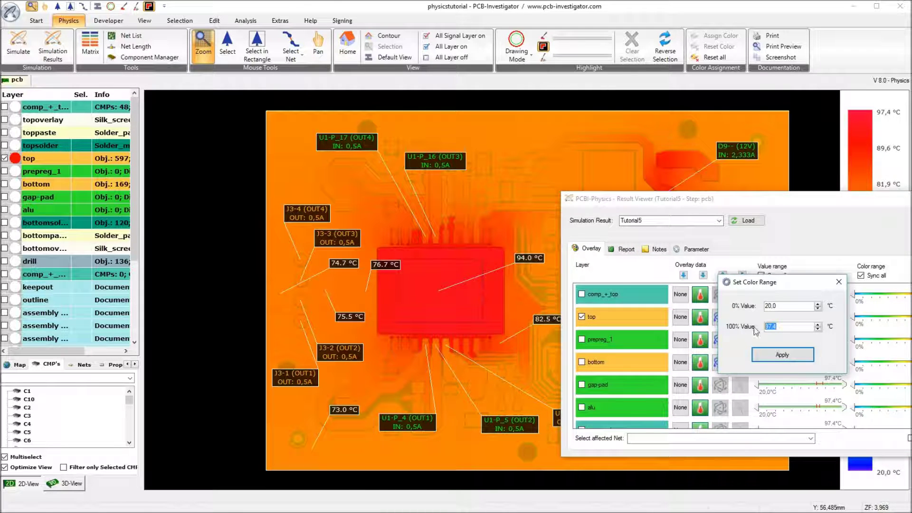
type("142")
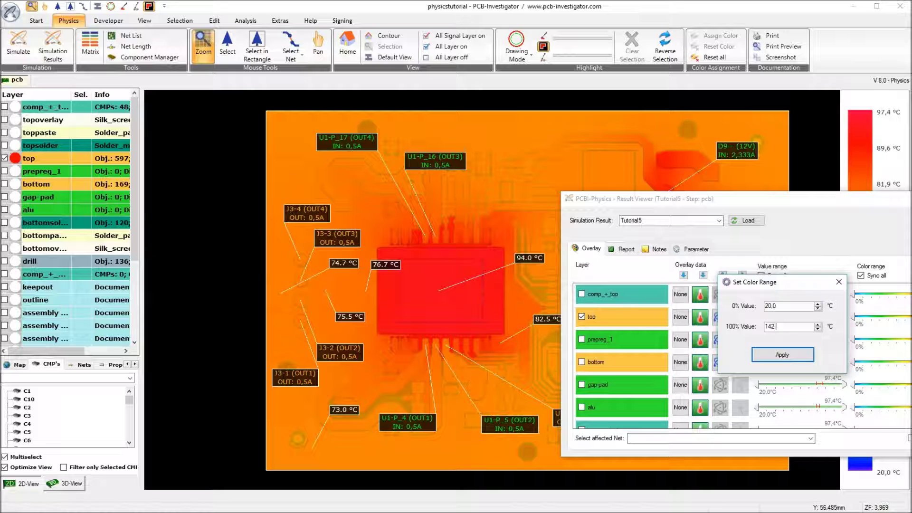
type(",6")
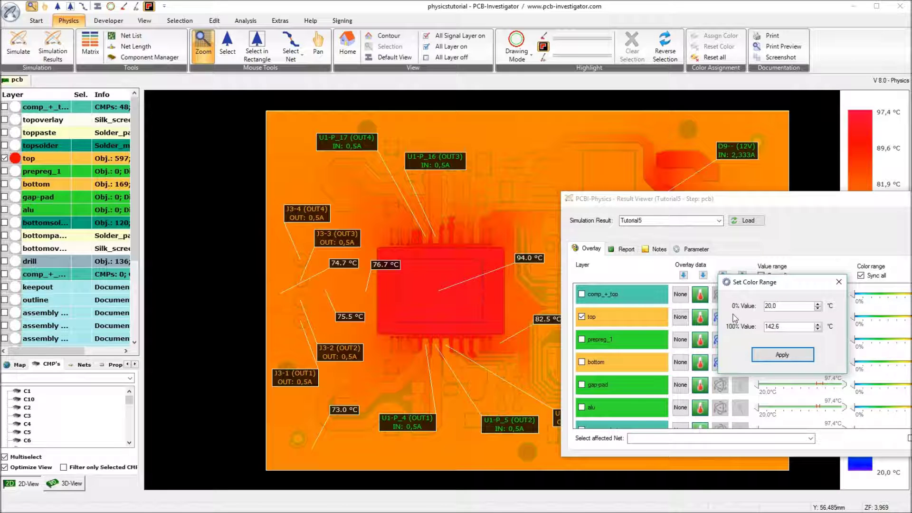
left_click(774, 357)
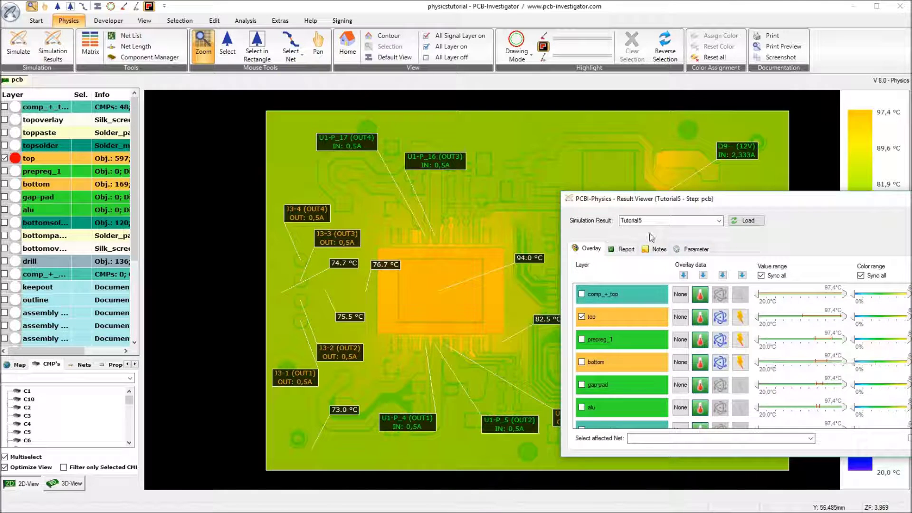
Examine the temperature notes on the top and bottom layers with the adjusted color scale, ending on the top layer.
left_click_drag(618, 200, 761, 329)
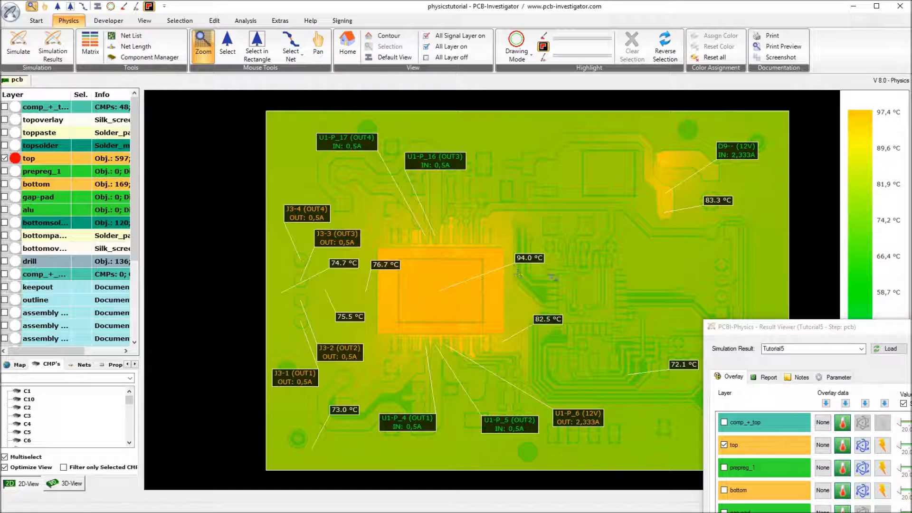
left_click(724, 489)
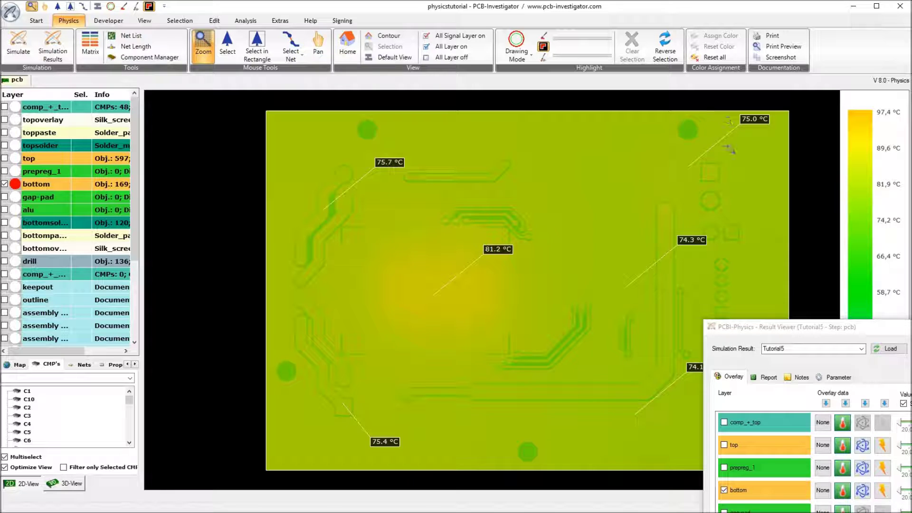
left_click(748, 438)
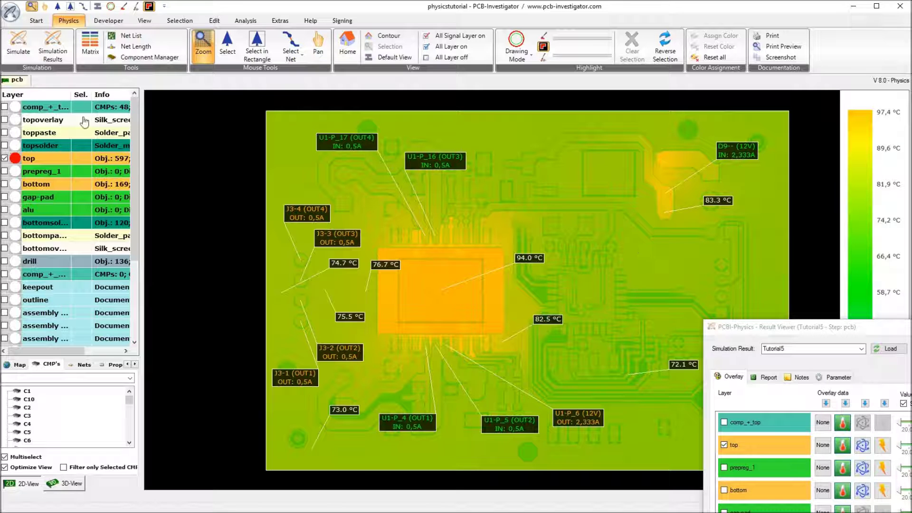
Show the top component, bottom and alu layers together with the top layer.
left_click(34, 107)
left_click(30, 183)
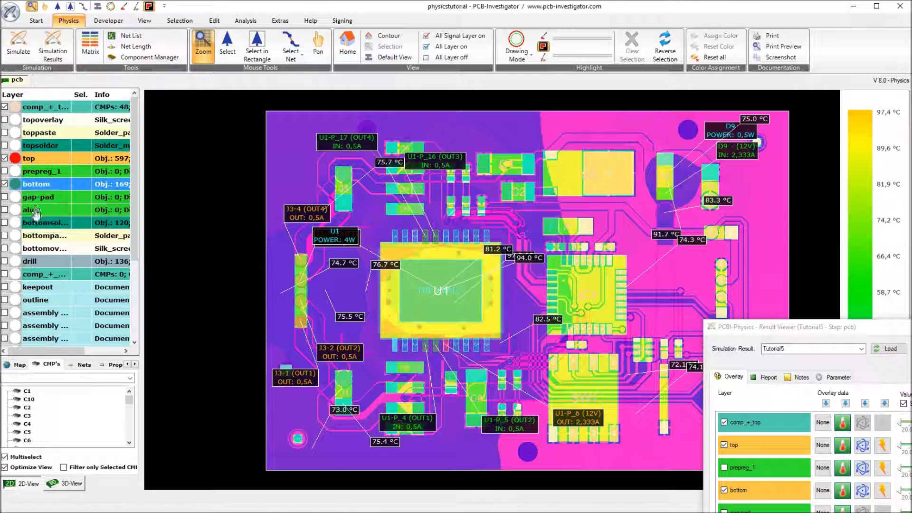
left_click(29, 209)
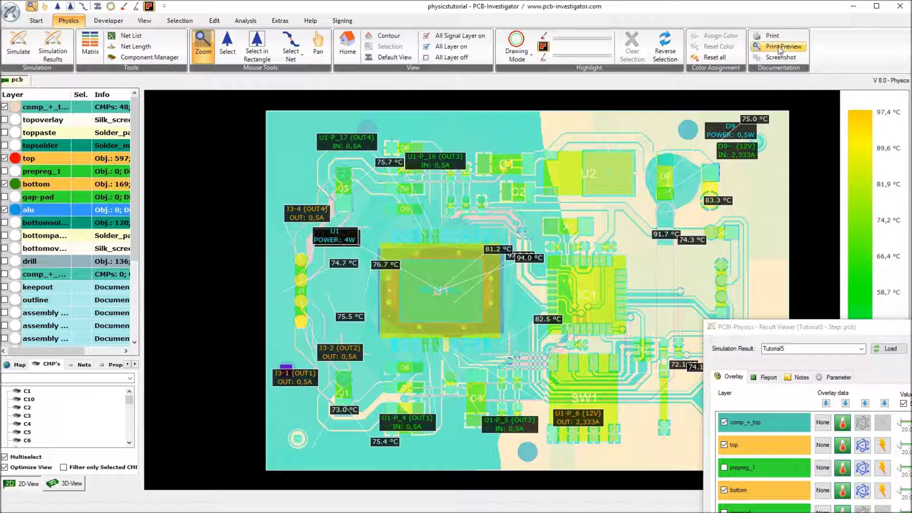
Print the displayed layers with Microsoft Print to PDF as Tutorial5.pdf in the Simulation folder.
left_click(765, 36)
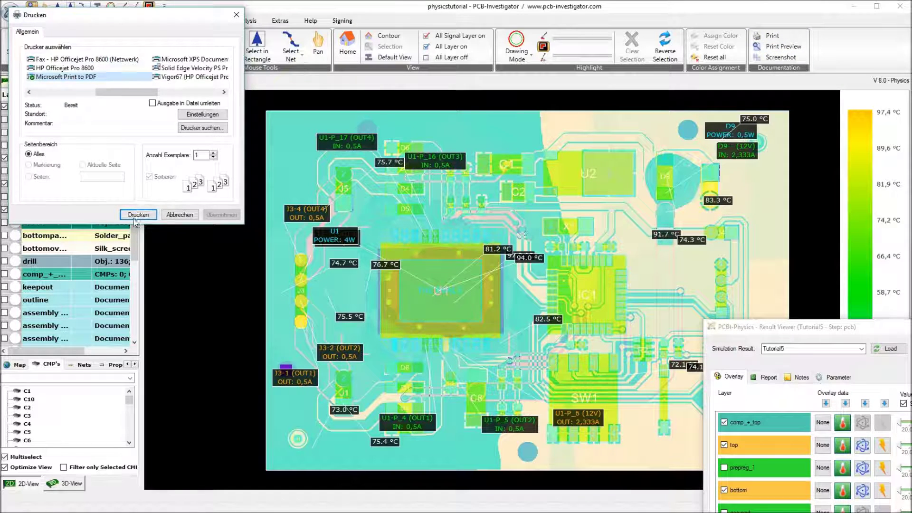
left_click(138, 214)
left_click(177, 194)
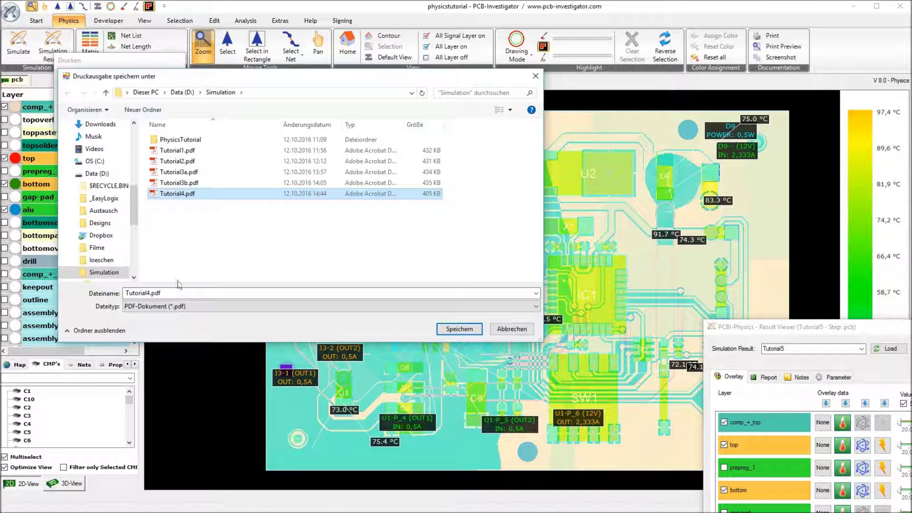
left_click(151, 293)
left_click(150, 293)
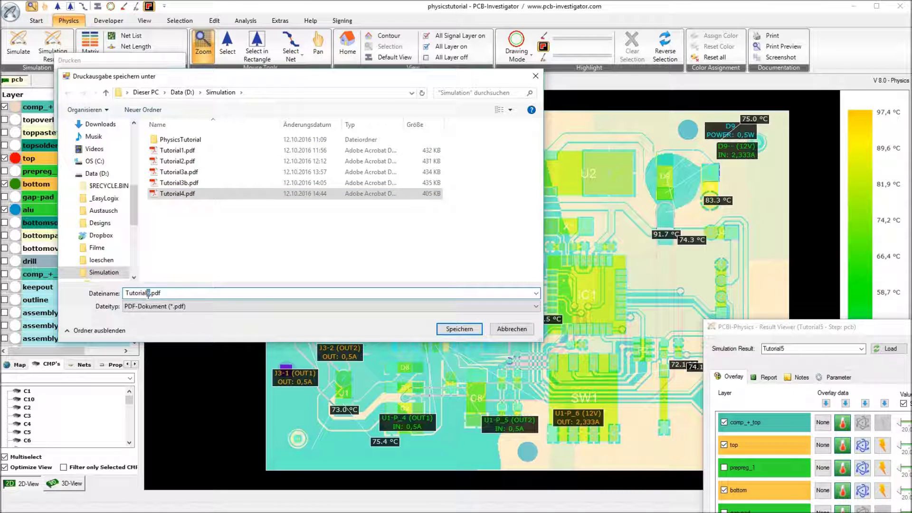
key("BackSpace")
type("5")
left_click(459, 329)
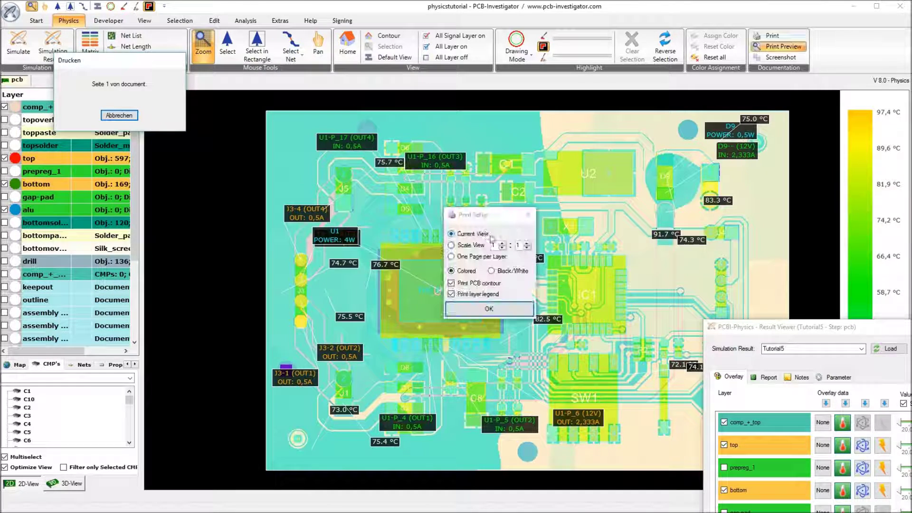
left_click(490, 310)
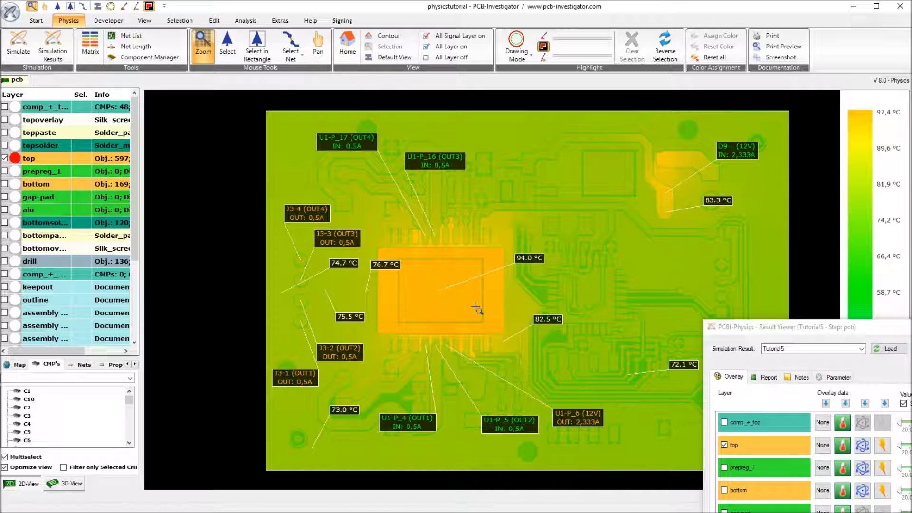
Close the Result Viewer and save the notes.
left_click_drag(776, 331, 541, 236)
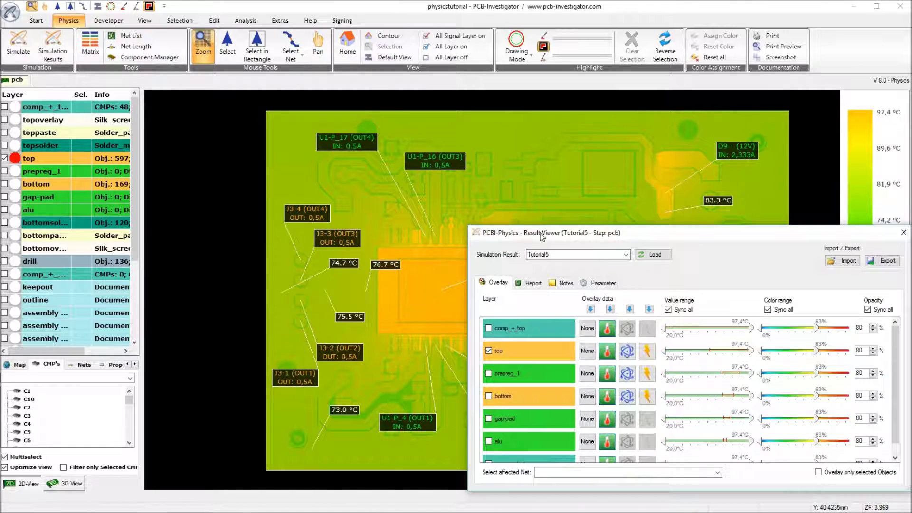
left_click(903, 232)
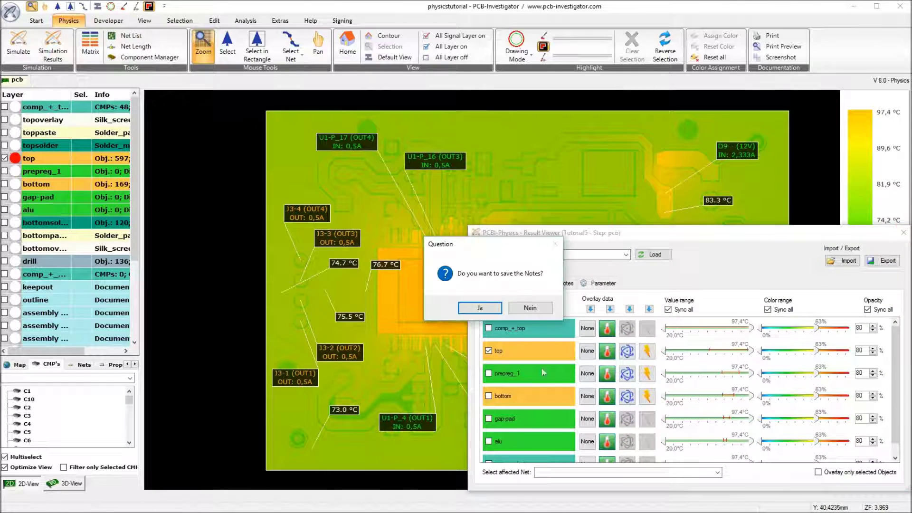
left_click(479, 308)
Switch to the Simulation folder in File Explorer and open all PDFs from Tutorial1.pdf to Tutorial5.pdf in Adobe Acrobat Reader DC.
key("alt+Tab")
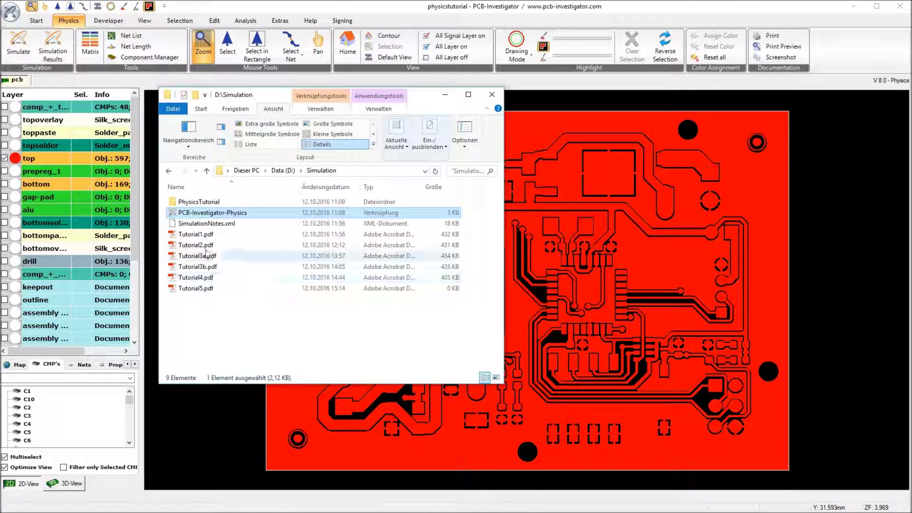
left_click_drag(203, 316, 189, 234)
right_click(189, 237)
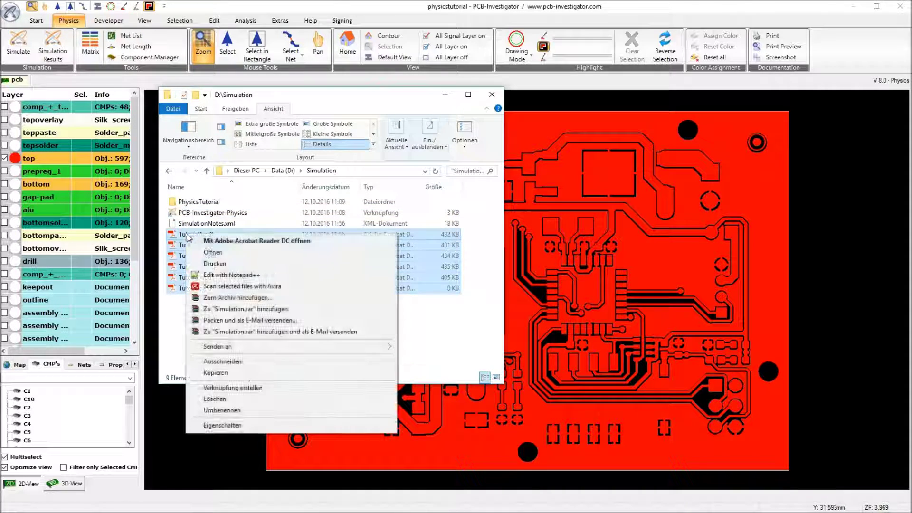
left_click(252, 242)
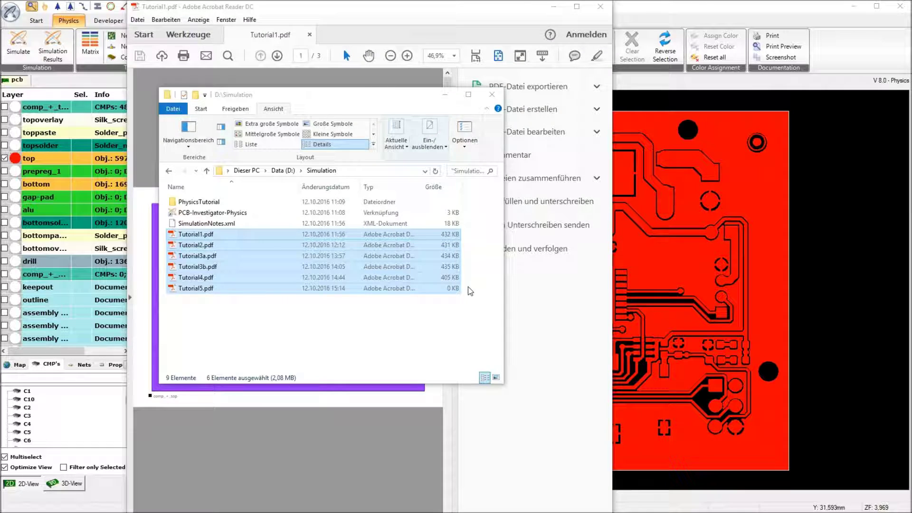